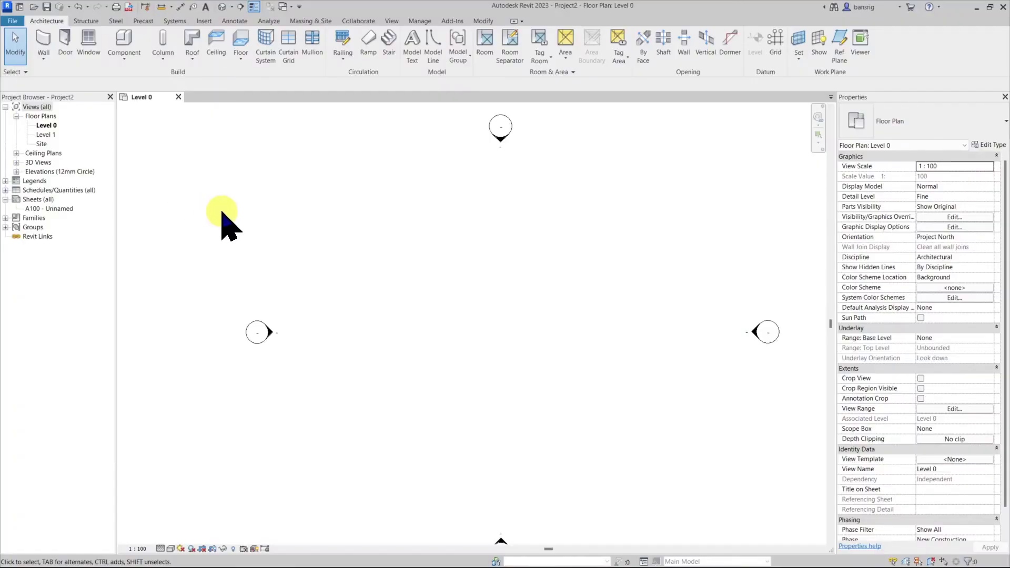
# - Draw an 8600 mm architectural wall horizontally across the centre of the Level 0 plan
pyautogui.click(43, 56)
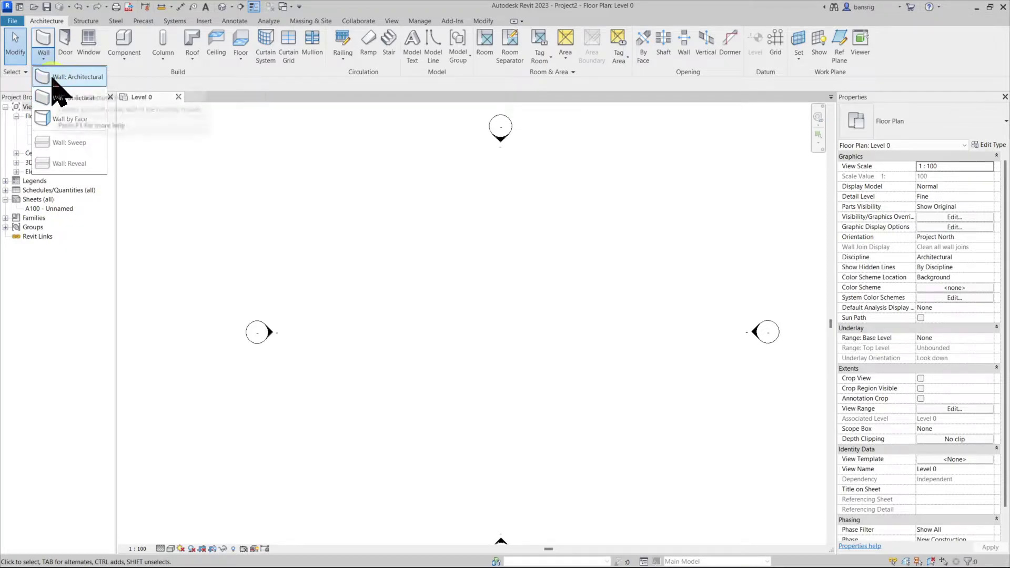
pyautogui.click(58, 78)
pyautogui.click(396, 300)
pyautogui.click(560, 300)
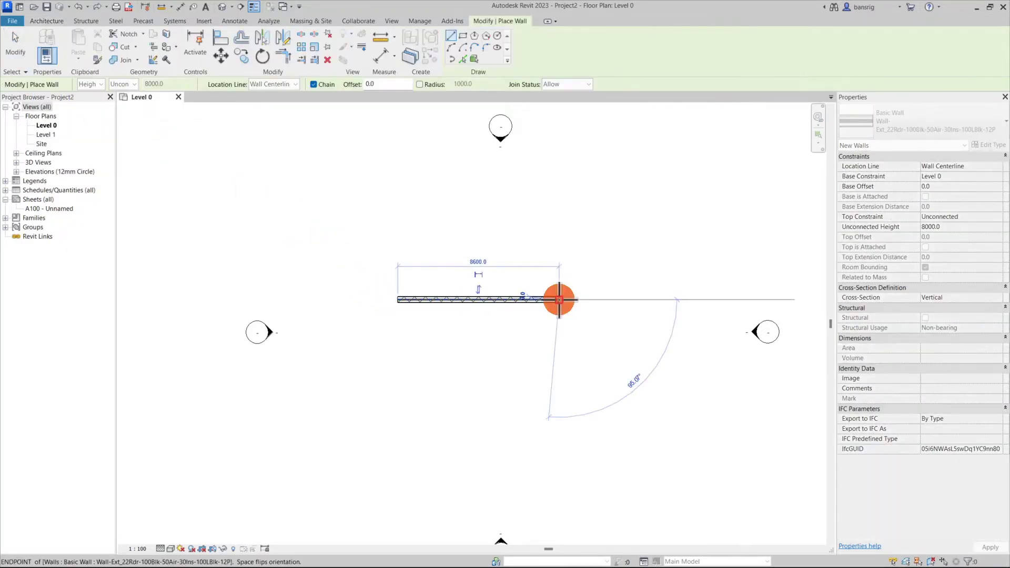
pyautogui.press('Escape')
pyautogui.press('Escape')
pyautogui.click(529, 301)
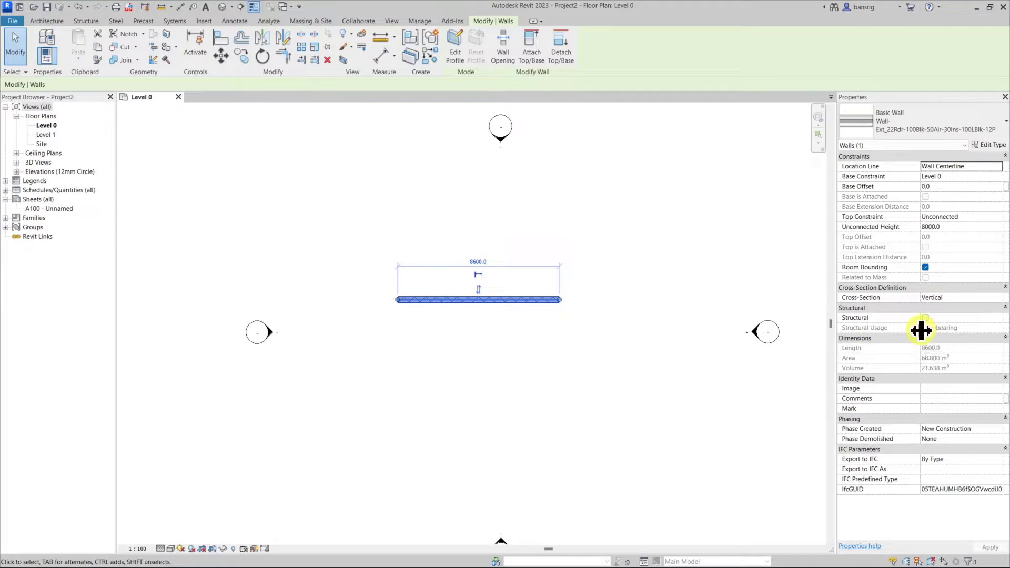
pyautogui.press('Escape')
# - Draw an 8600 mm structural wall parallel below the first wall
pyautogui.click(35, 57)
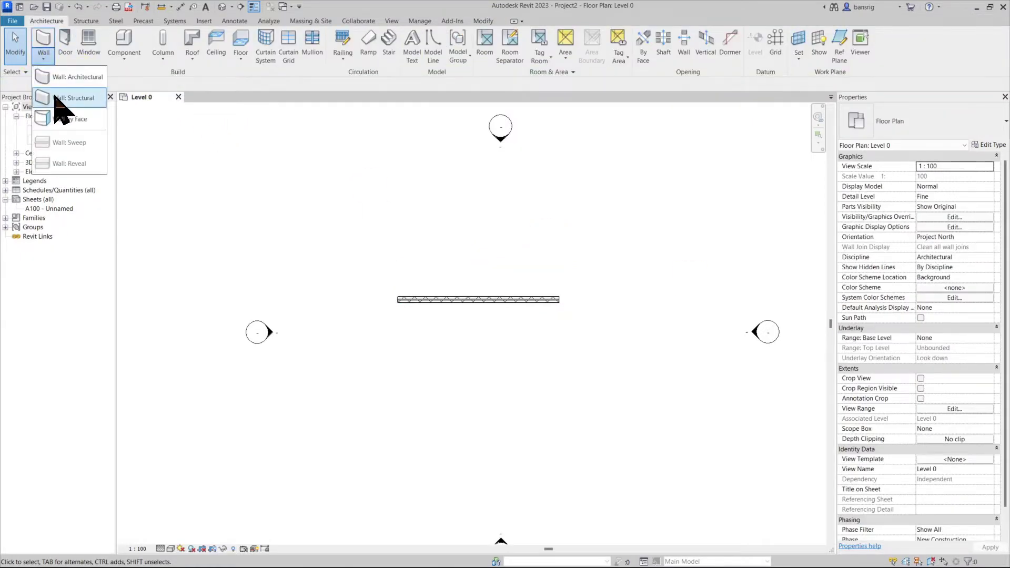
pyautogui.click(56, 106)
pyautogui.click(398, 331)
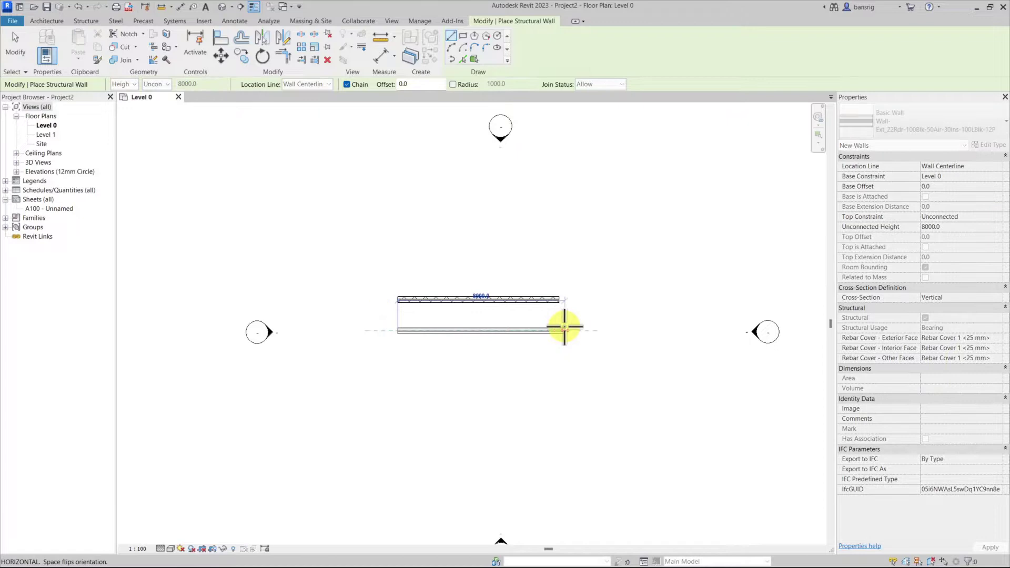
pyautogui.click(559, 331)
pyautogui.press('Escape')
pyautogui.press('Escape')
# - Inspect the structural wall, then mark the upper architectural wall as Structural
pyautogui.click(531, 331)
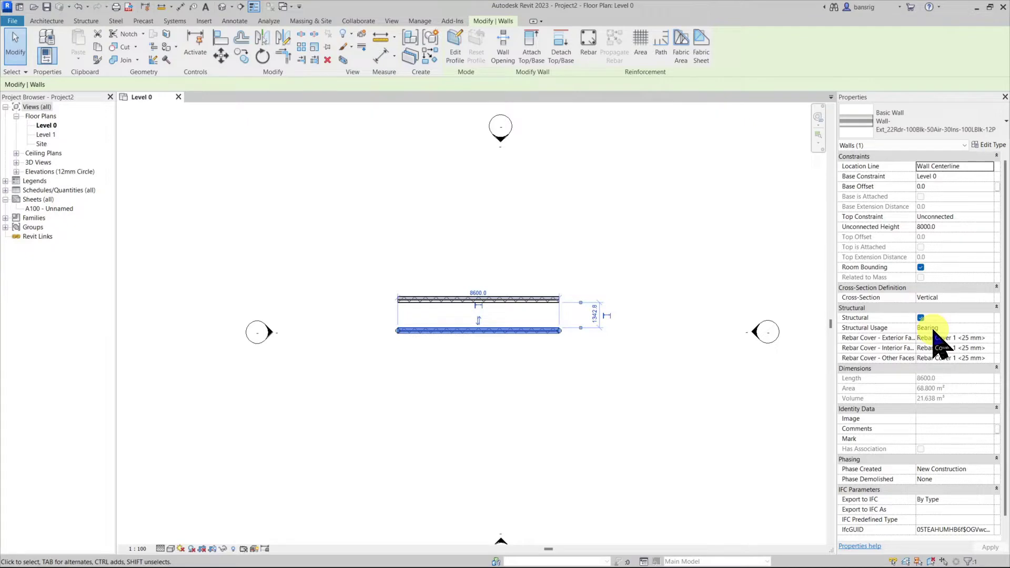
pyautogui.press('Escape')
pyautogui.click(518, 298)
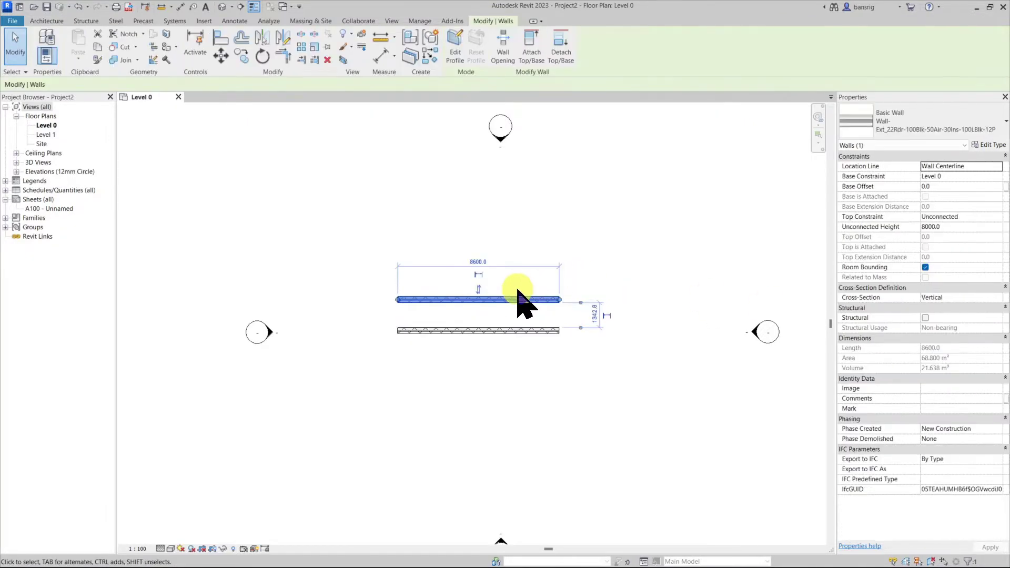
pyautogui.click(926, 318)
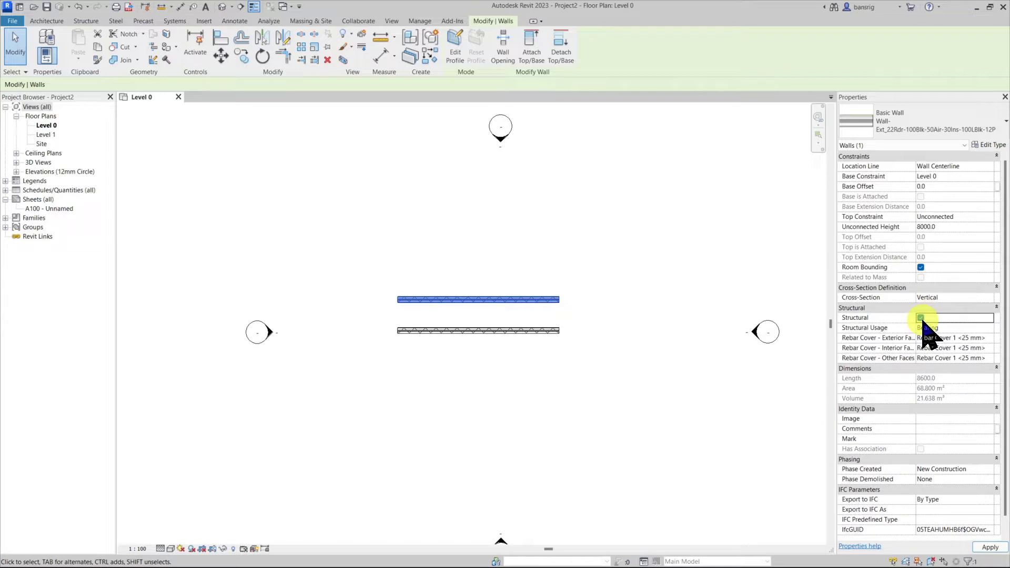
# - Draw a 5800 mm wall with an unconnected top at 4000 mm height
pyautogui.press('Escape')
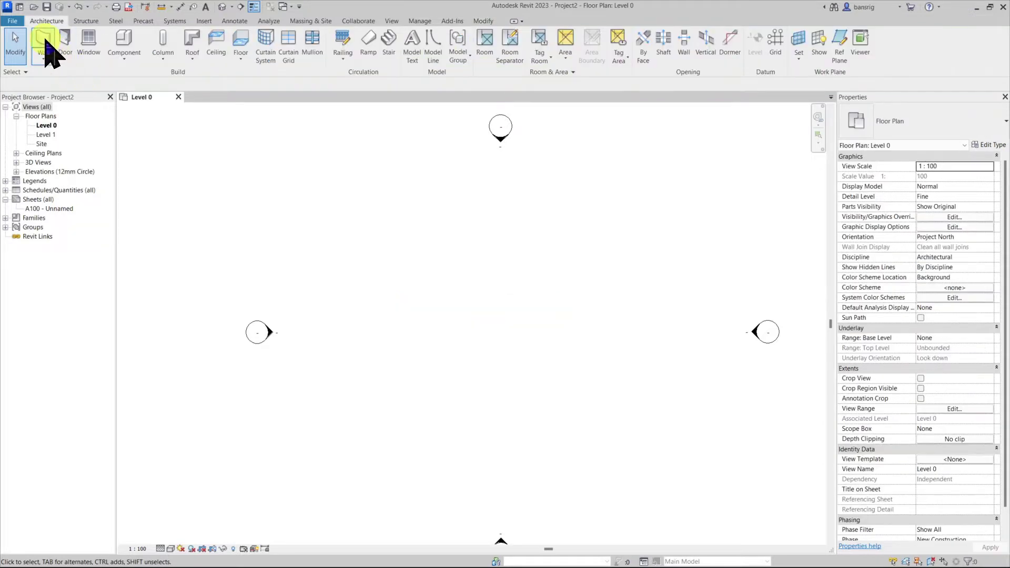
pyautogui.click(45, 41)
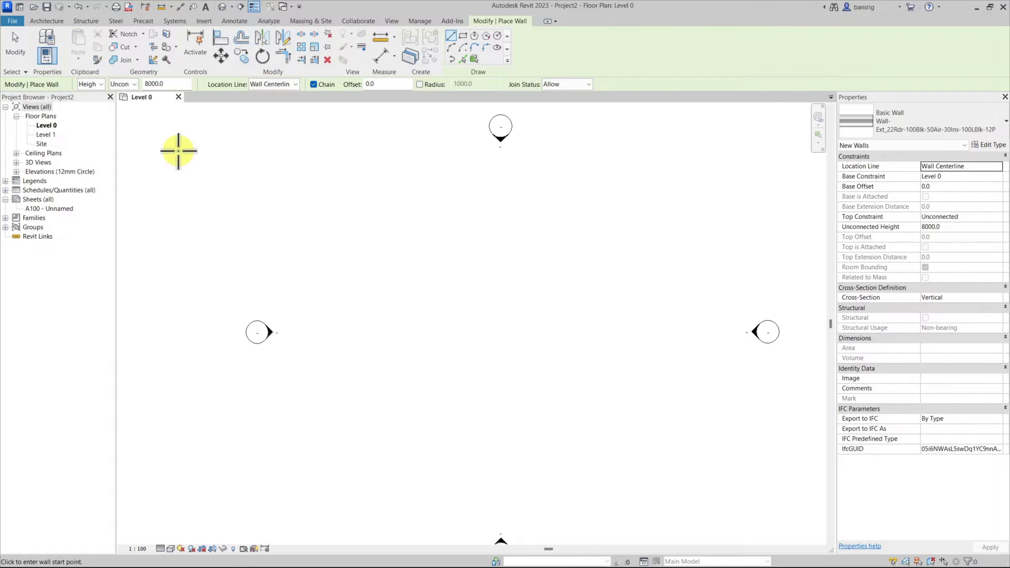
pyautogui.click(122, 84)
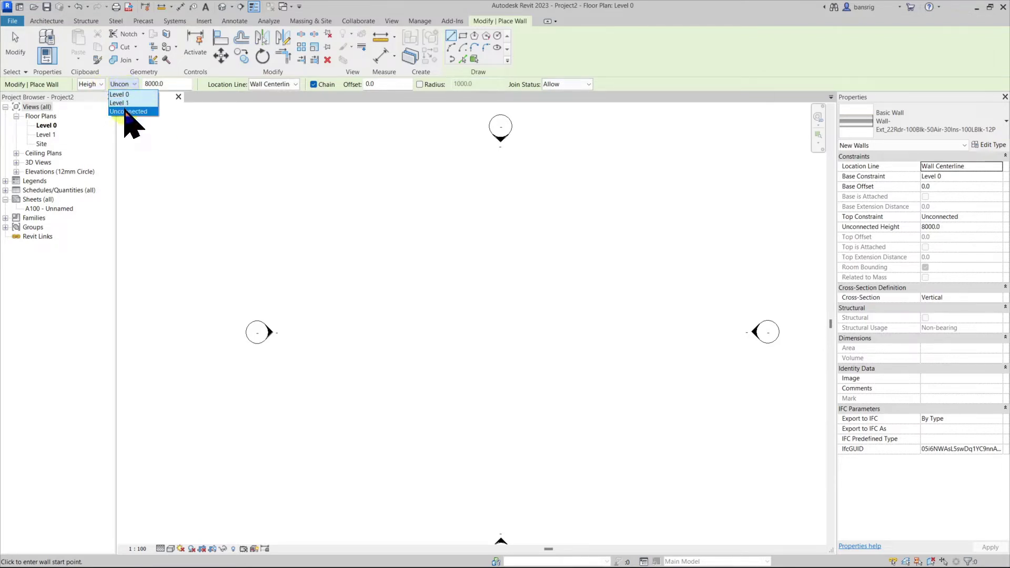
pyautogui.click(126, 111)
pyautogui.doubleClick(168, 85)
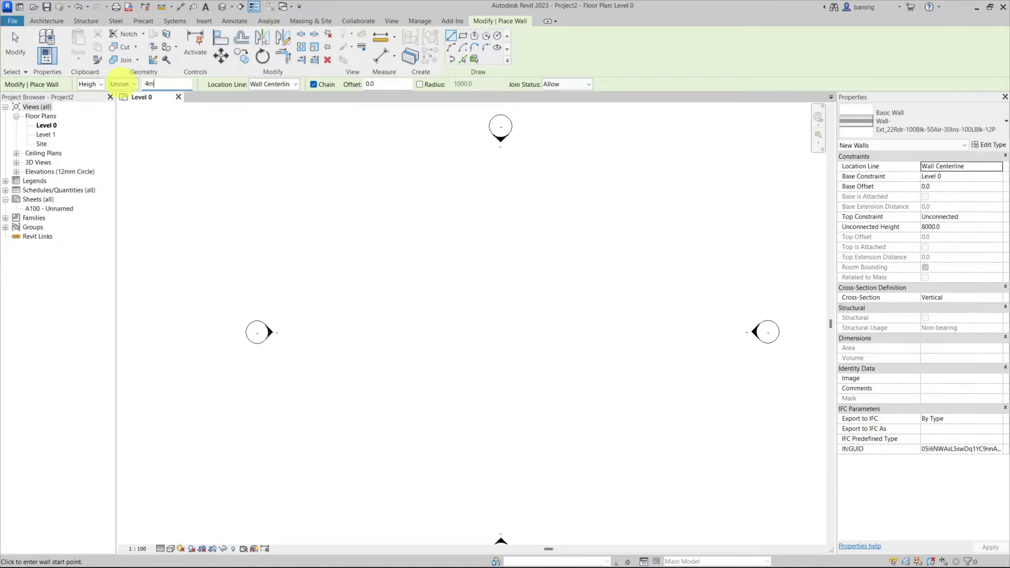
pyautogui.write('4m')
pyautogui.click(387, 303)
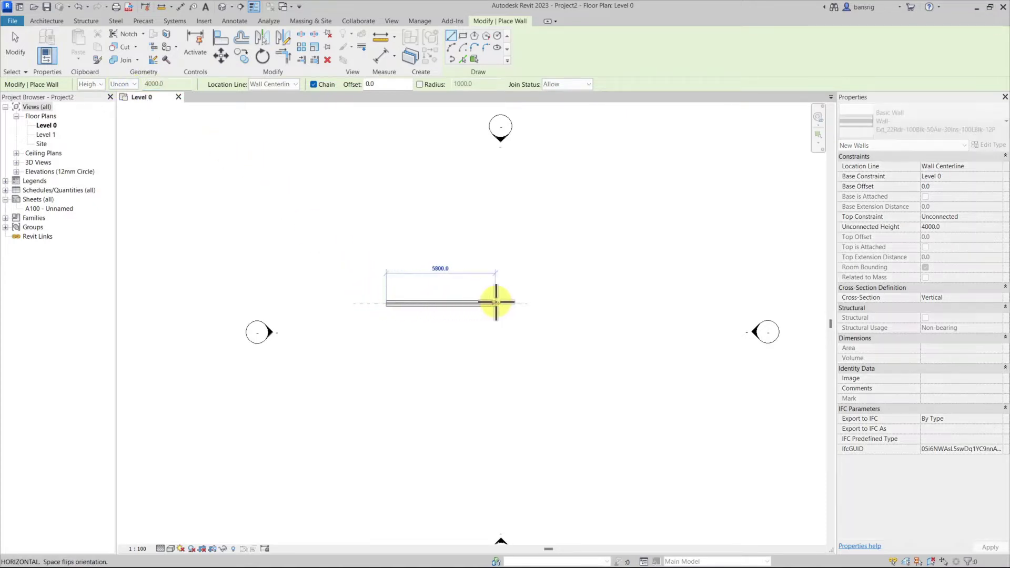
pyautogui.click(501, 303)
pyautogui.press('Escape')
# - Set the top constraint to Level 1 and draw a parallel wall below the first
pyautogui.click(121, 84)
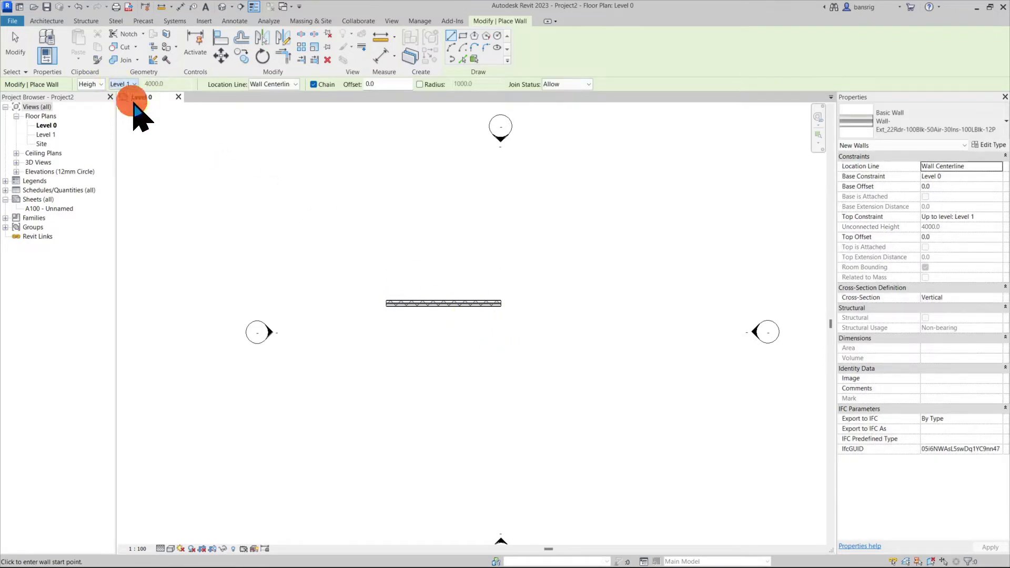
pyautogui.click(387, 334)
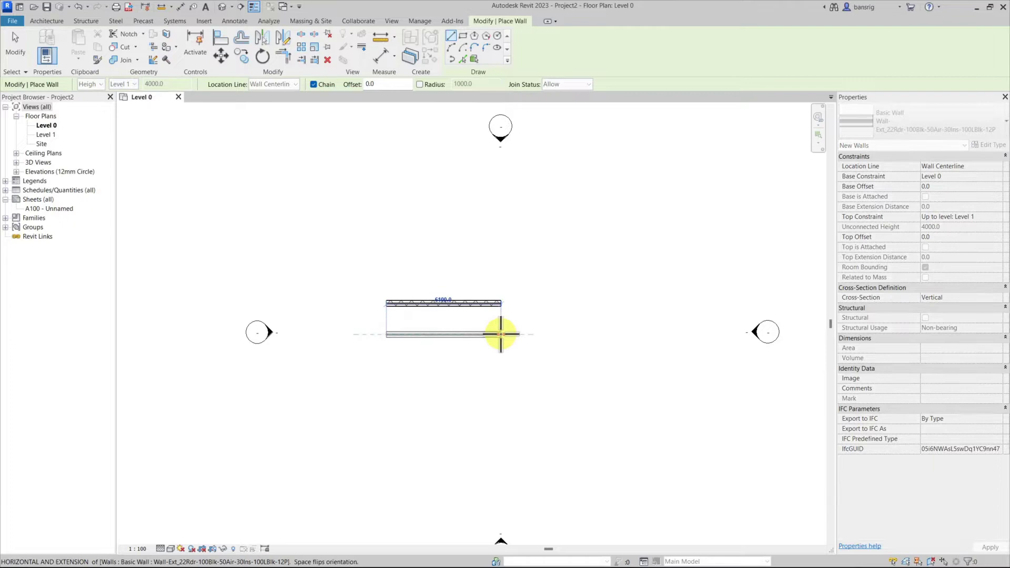
pyautogui.click(501, 335)
pyautogui.press('Escape')
pyautogui.press('Escape')
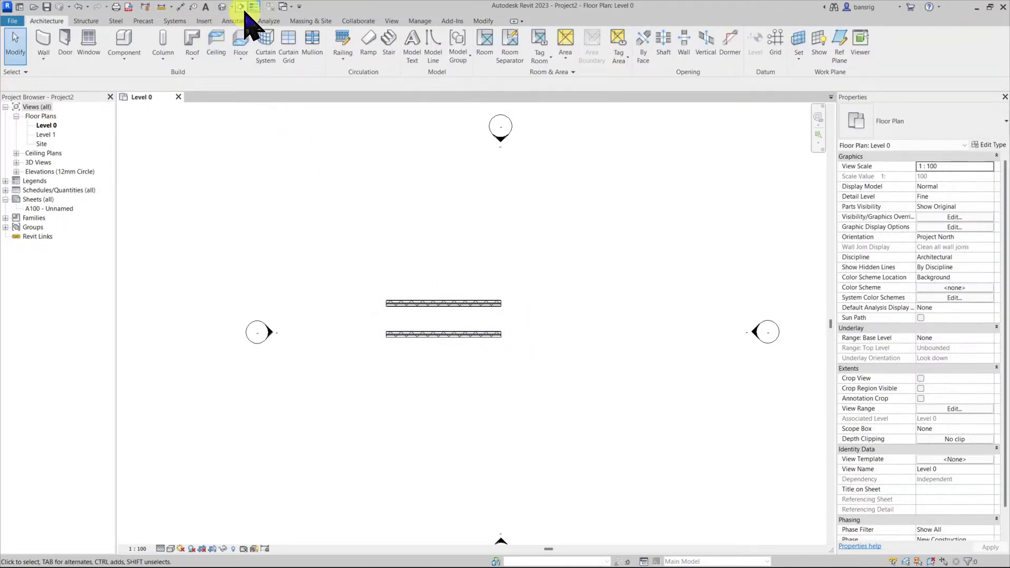
# - Cut a section vertically across both walls and open Section 1
pyautogui.click(243, 9)
pyautogui.click(434, 261)
pyautogui.click(435, 367)
pyautogui.press('Escape')
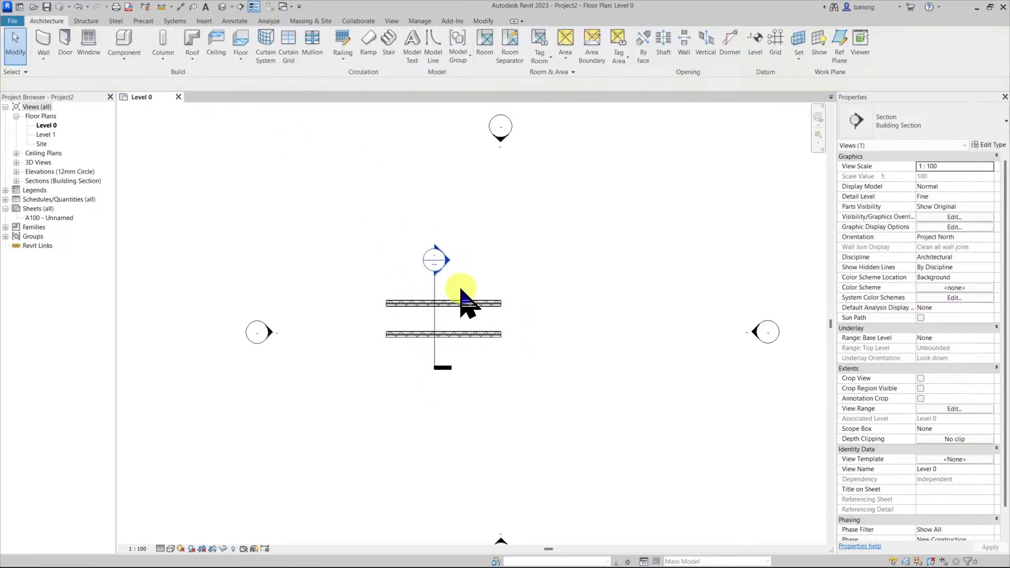
pyautogui.doubleClick(441, 261)
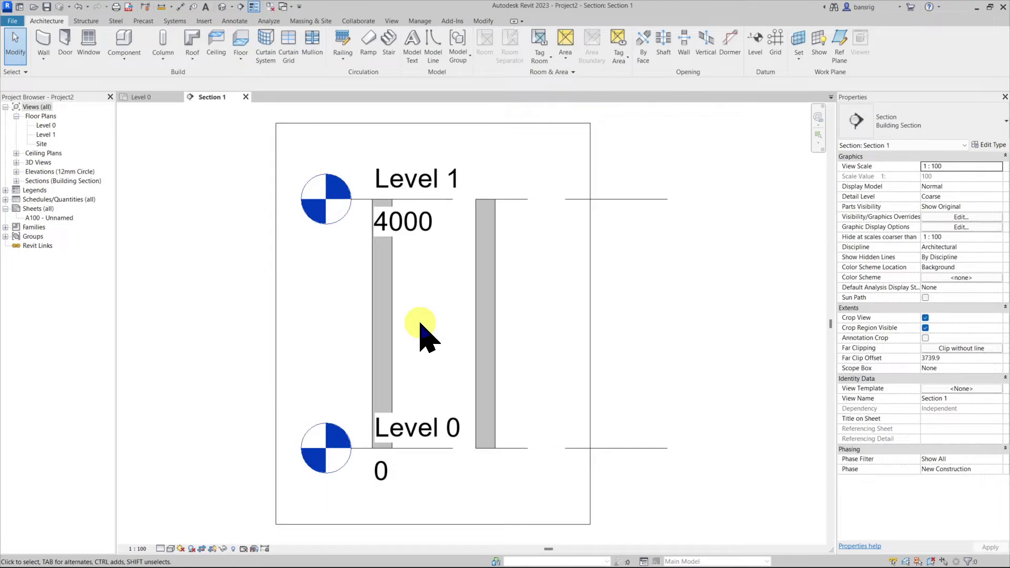
pyautogui.scroll(-2, 550, 274)
# - Change Level 1's elevation to 4500, check the unconnected wall, and close Section 1
pyautogui.click(557, 233)
pyautogui.moveTo(417, 235); pyautogui.dragTo(258, 235)
pyautogui.click(291, 367)
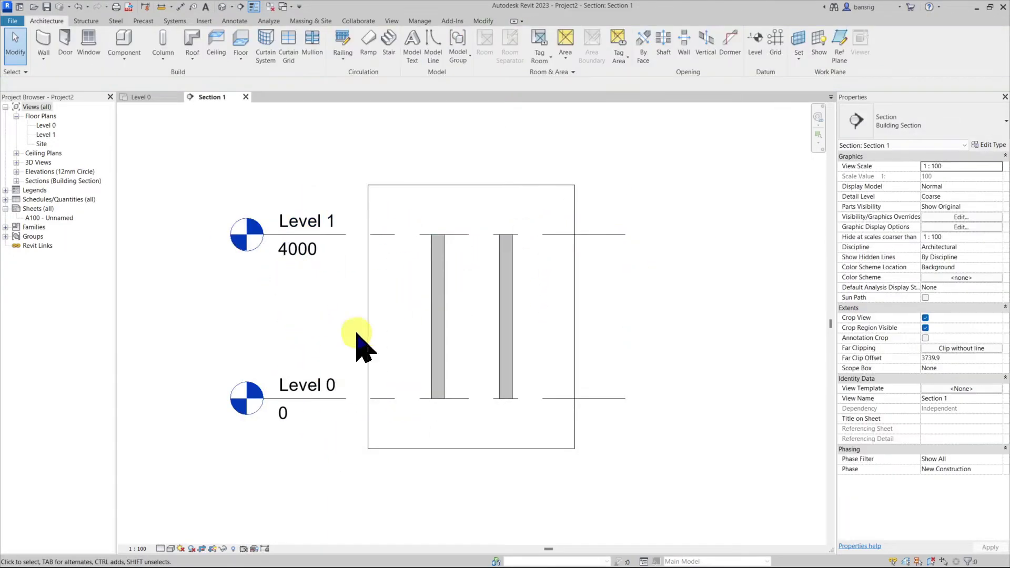
pyautogui.click(559, 233)
pyautogui.click(316, 252)
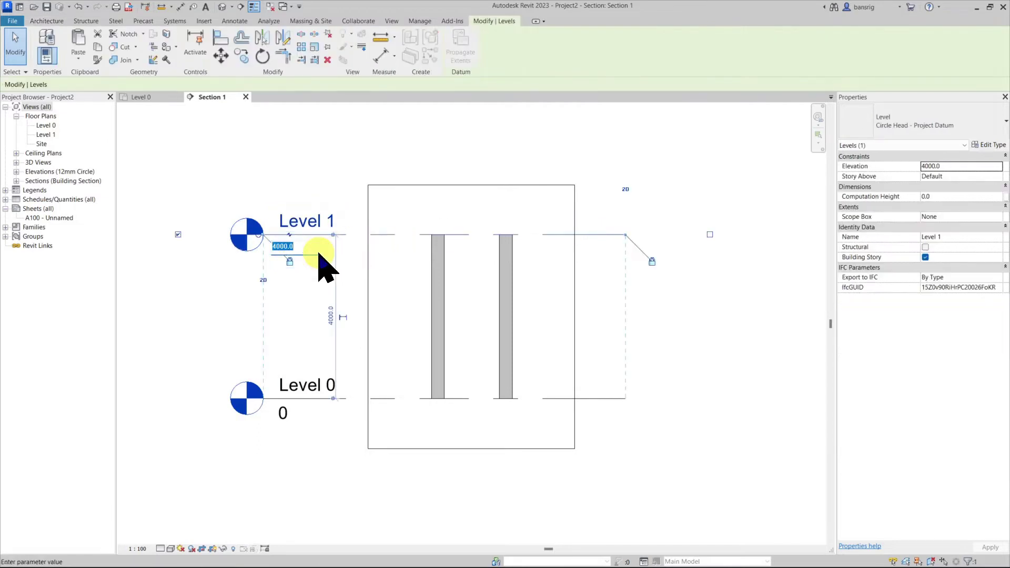
pyautogui.press('Return')
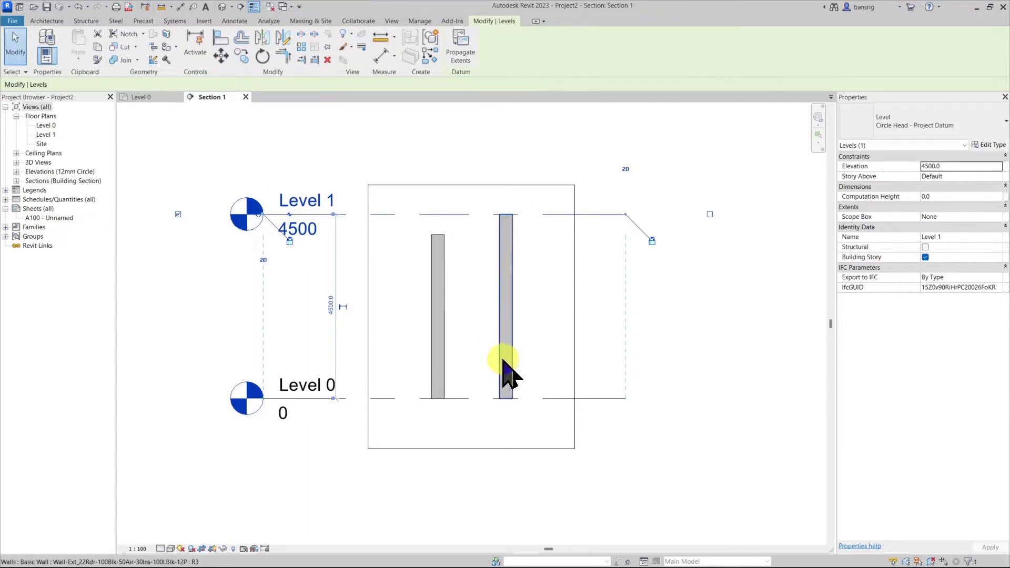
pyautogui.click(430, 267)
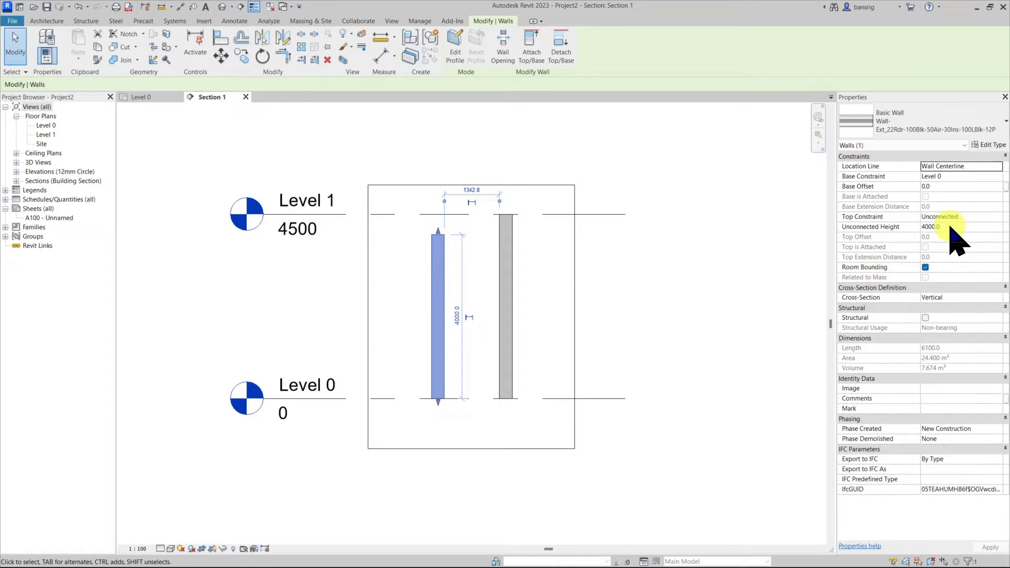
pyautogui.press('Escape')
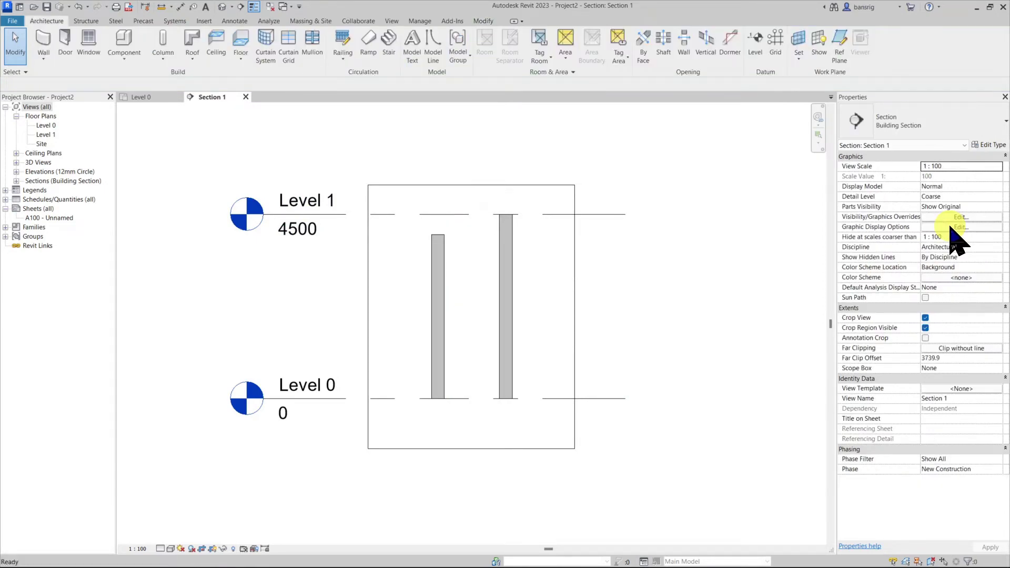
pyautogui.click(245, 96)
# - Draw a wall rising by height, 4500 mm unconnected, left of the plan centre
pyautogui.click(50, 46)
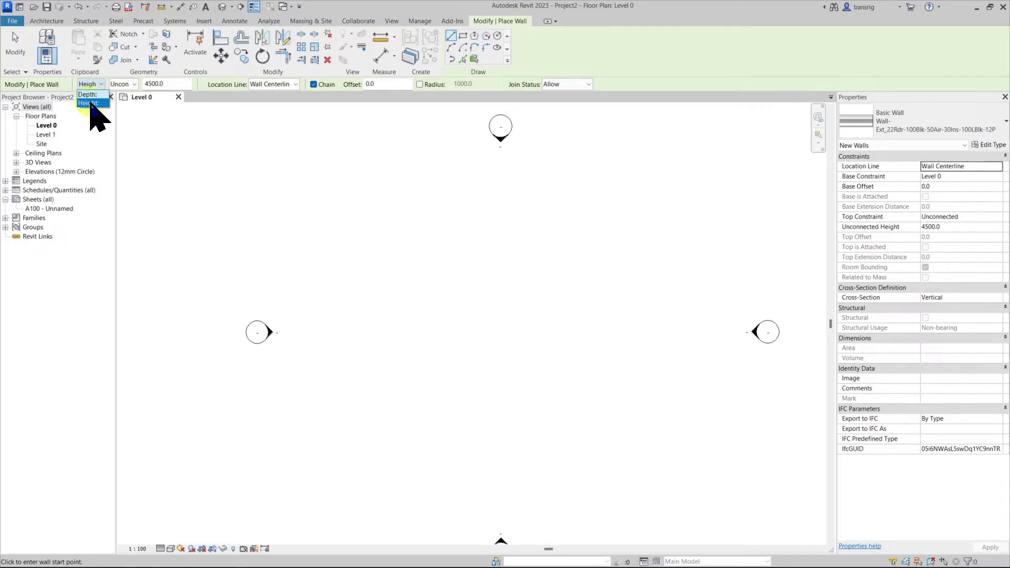
pyautogui.click(94, 103)
pyautogui.click(371, 271)
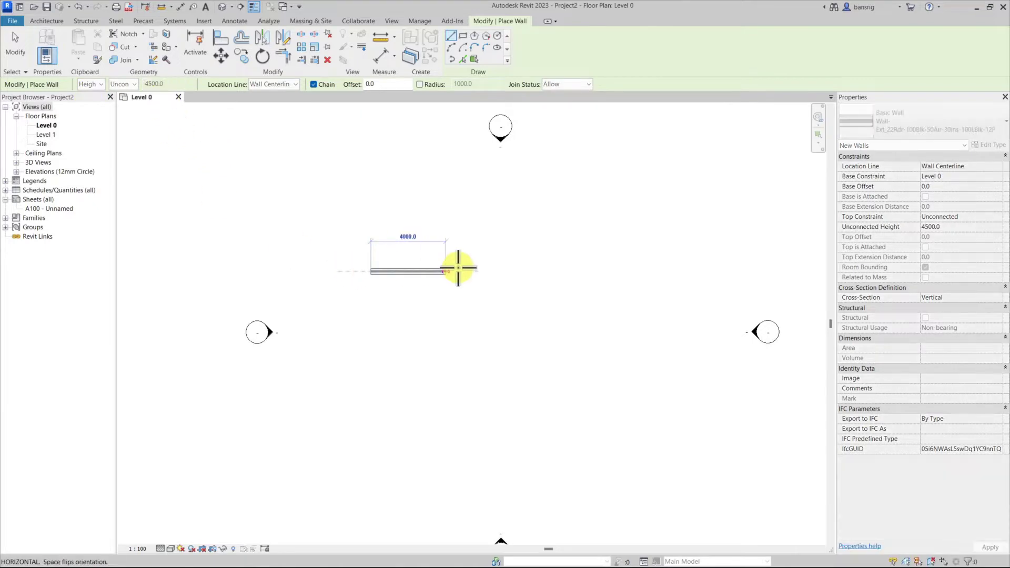
pyautogui.click(542, 271)
pyautogui.press('Escape')
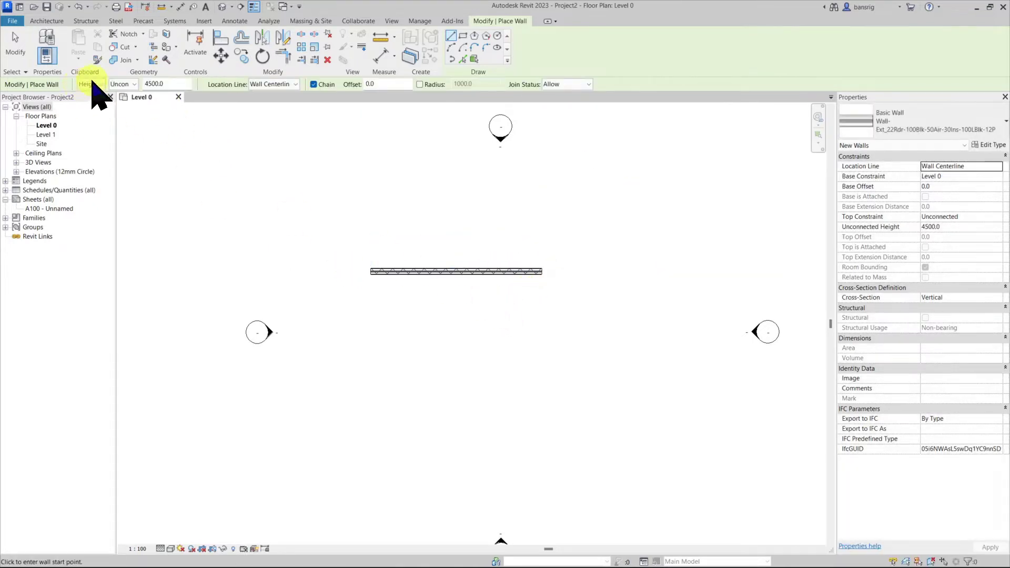
# - Switch the wall to Depth and draw a second wall extending below Level 0
pyautogui.click(93, 84)
pyautogui.click(90, 95)
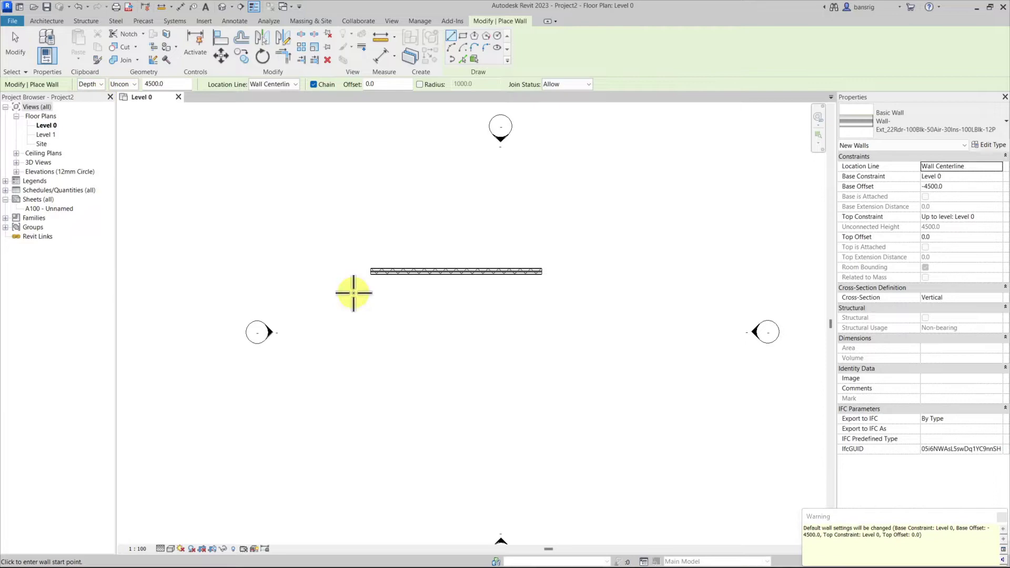
pyautogui.click(372, 301)
pyautogui.click(542, 300)
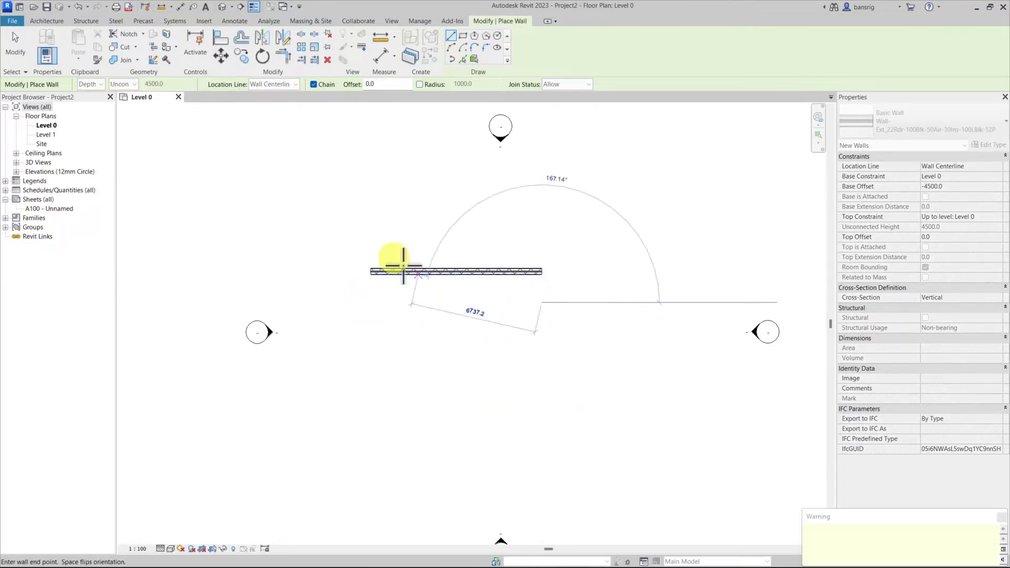
pyautogui.press('Escape')
pyautogui.press('Escape')
# - Cut a vertical section across the two walls and open the Section 1 view
pyautogui.click(240, 6)
pyautogui.click(428, 223)
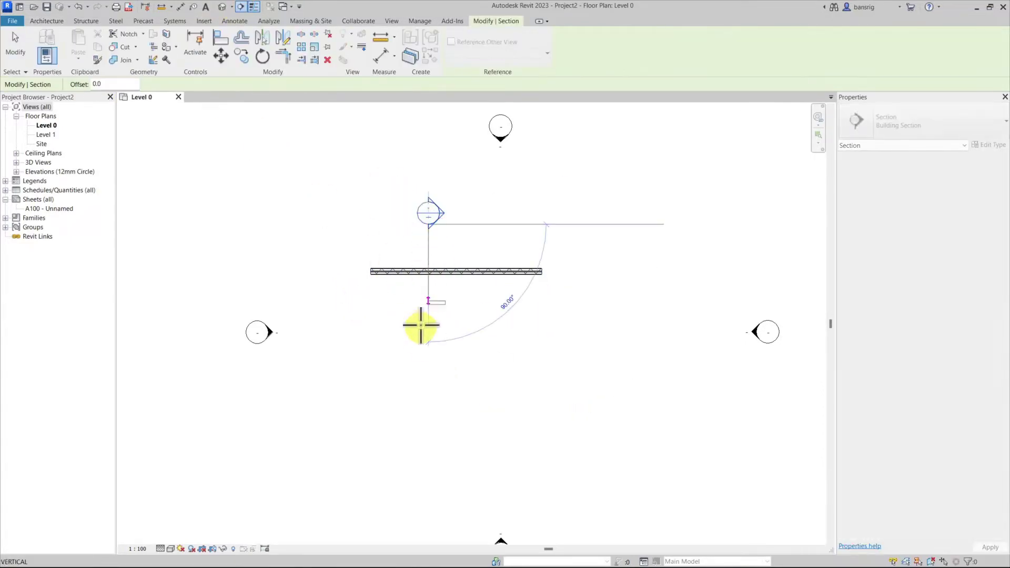
pyautogui.click(429, 351)
pyautogui.press('Escape')
pyautogui.doubleClick(442, 218)
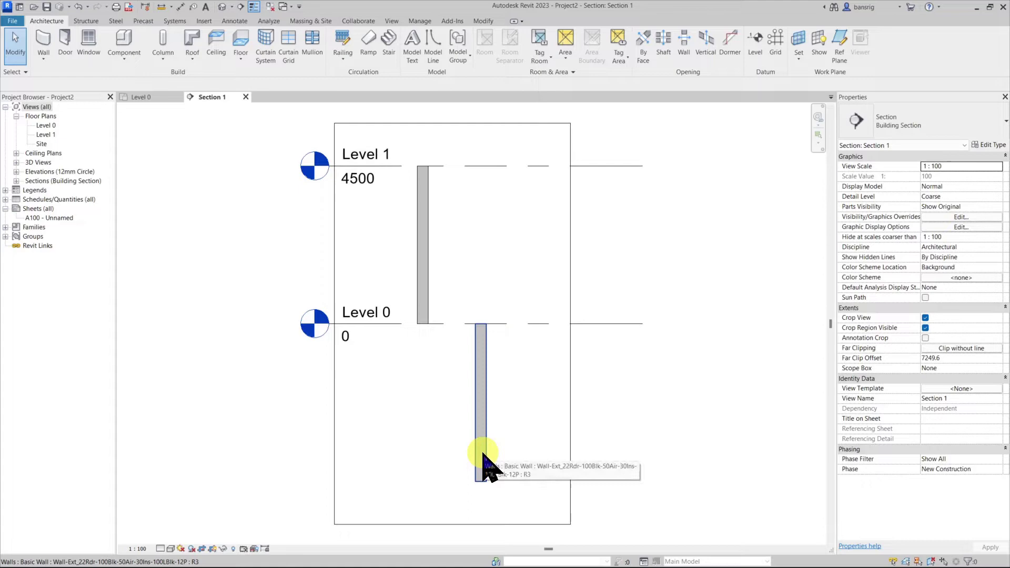
# - Return to the Level 0 plan and draw horizontal grid line 1
pyautogui.hotkey('ctrl', 'z')
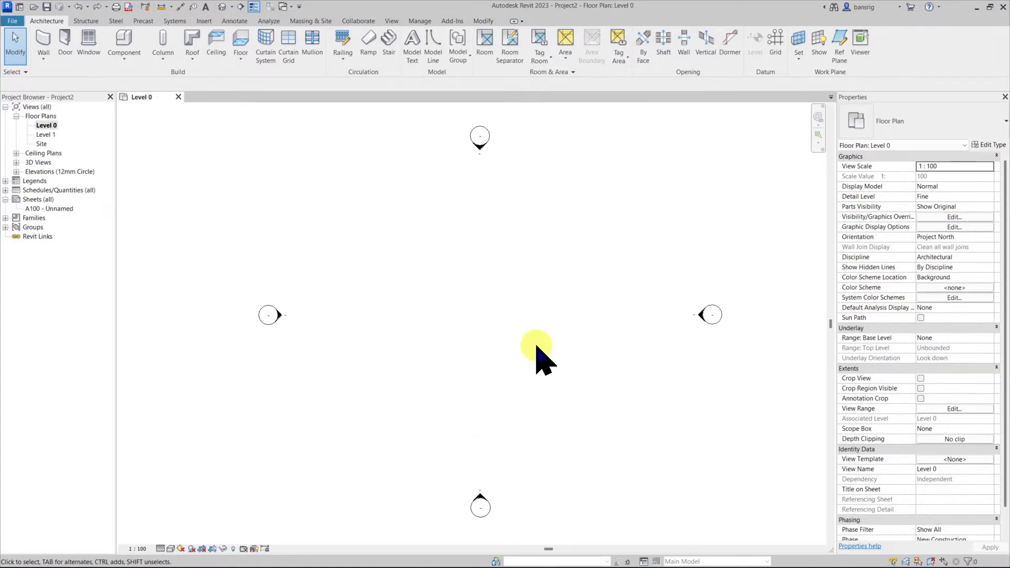
pyautogui.click(776, 49)
pyautogui.click(348, 306)
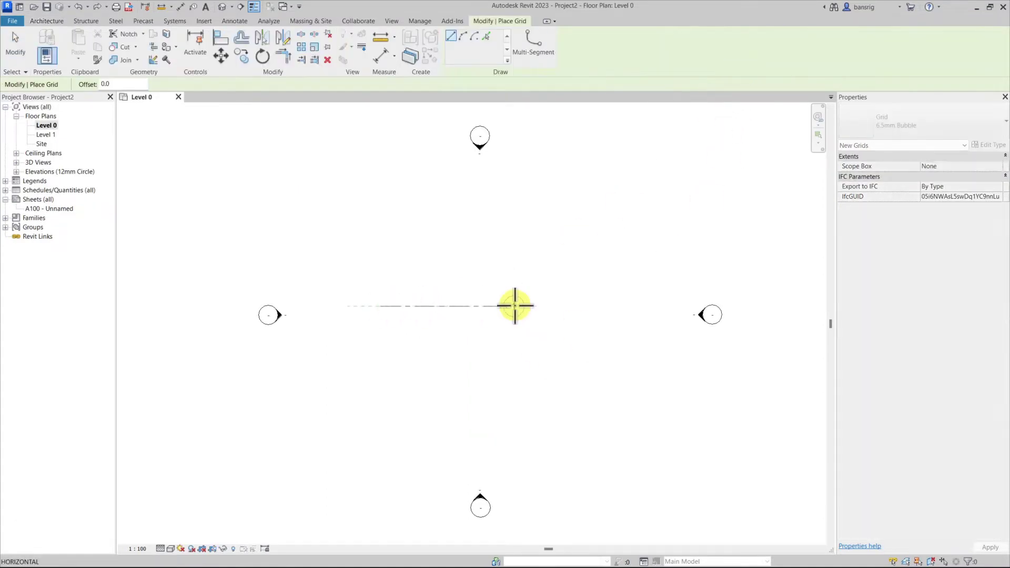
pyautogui.click(600, 306)
pyautogui.press('Escape')
pyautogui.press('Escape')
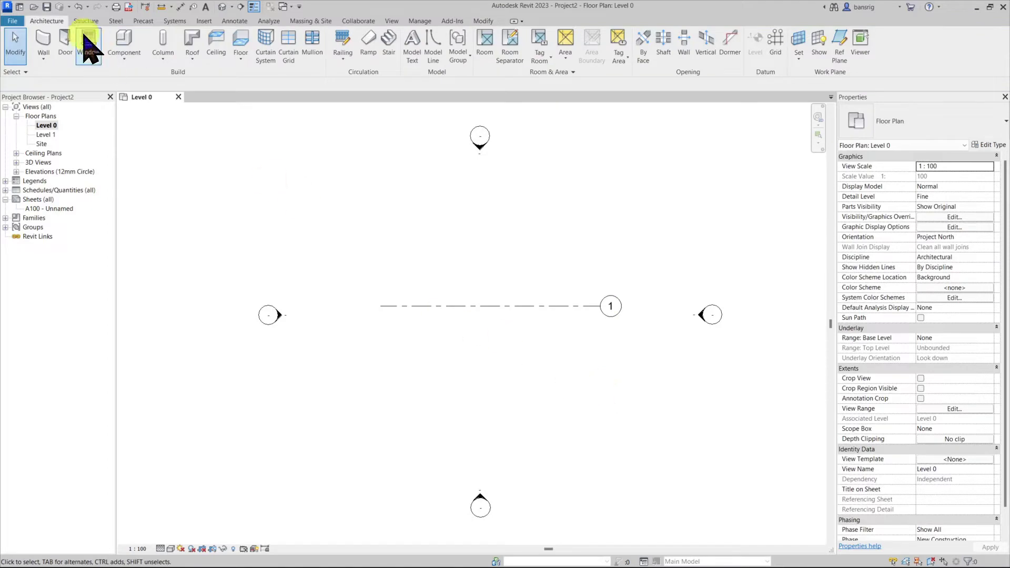
# - Draw a 1600 mm wall along grid 1 using the Wall Centerline location line
pyautogui.click(42, 41)
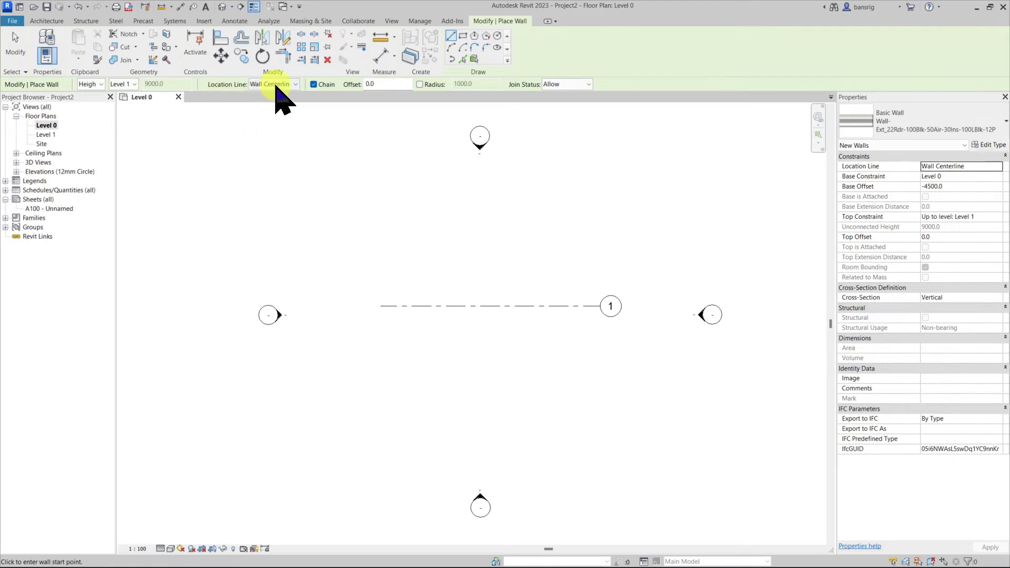
pyautogui.scroll(5, 399, 316)
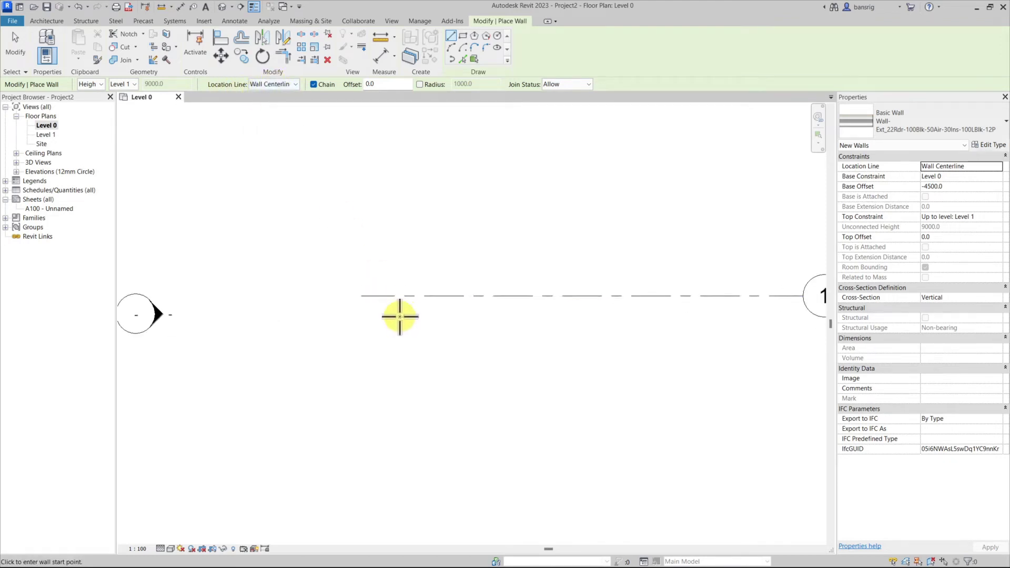
pyautogui.click(377, 295)
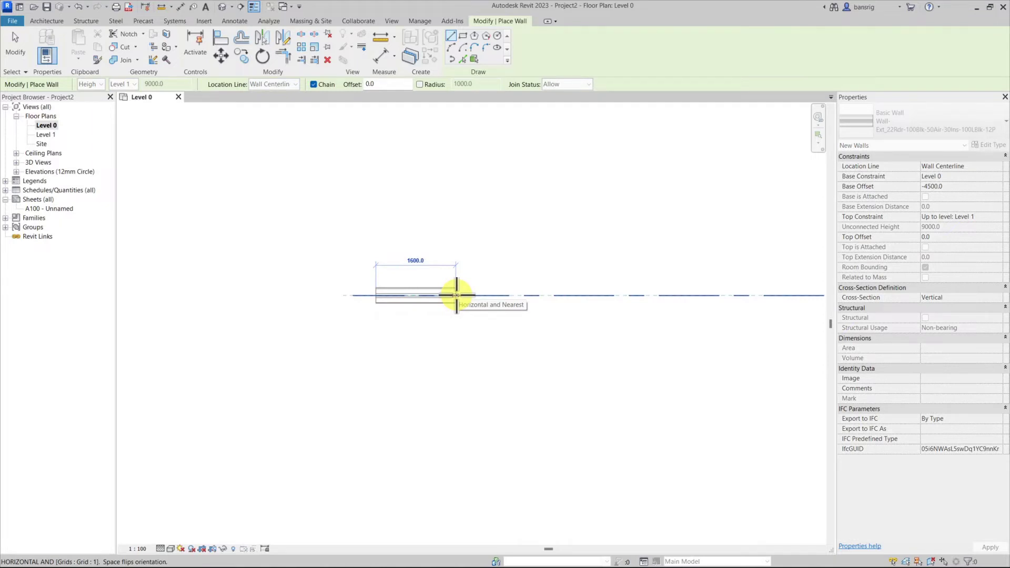
pyautogui.click(456, 296)
pyautogui.press('Escape')
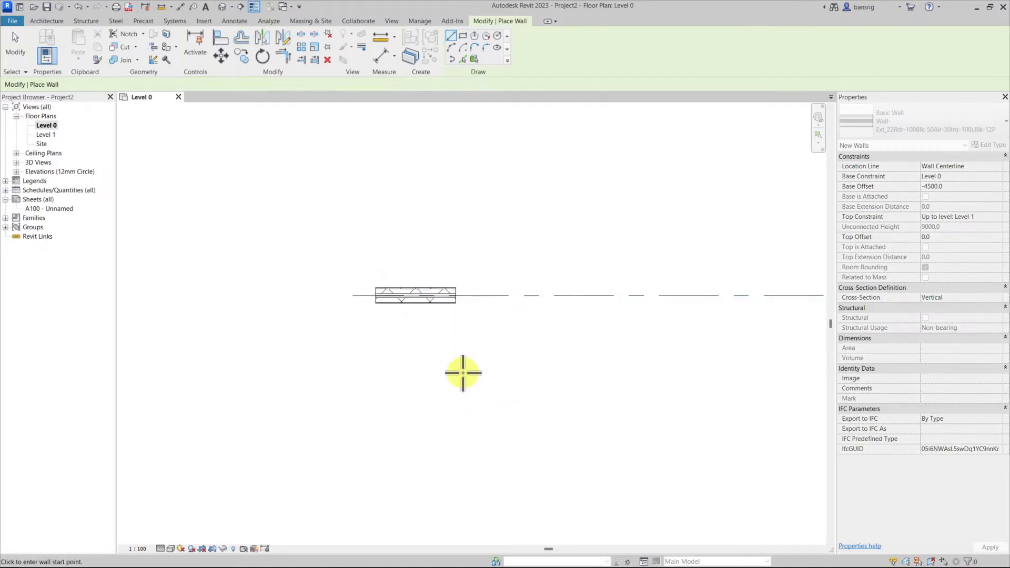
pyautogui.press('Escape')
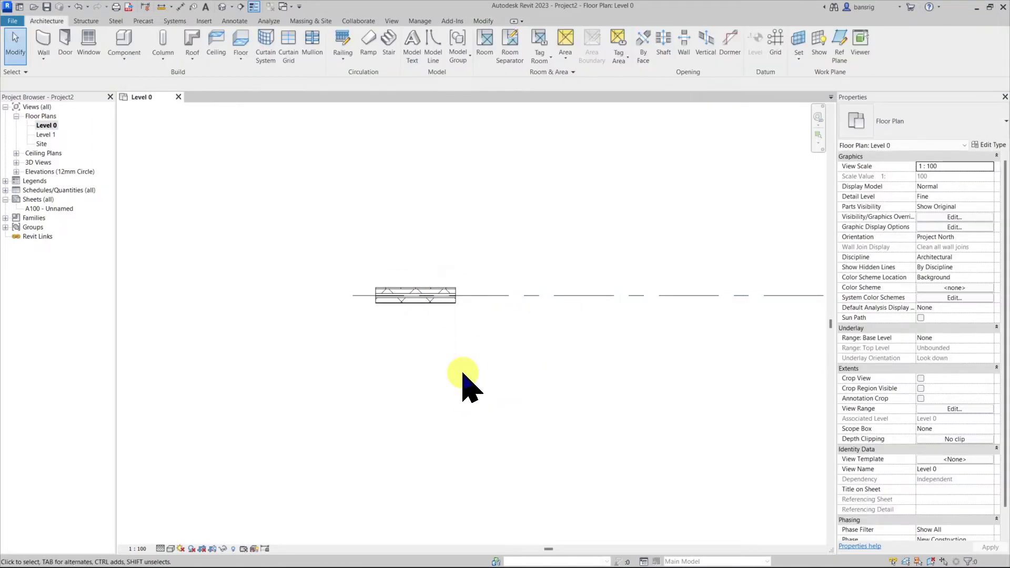
# - Draw a 1400 mm wall on grid 1 with Core Centerline location line and select it
pyautogui.click(44, 41)
pyautogui.click(293, 85)
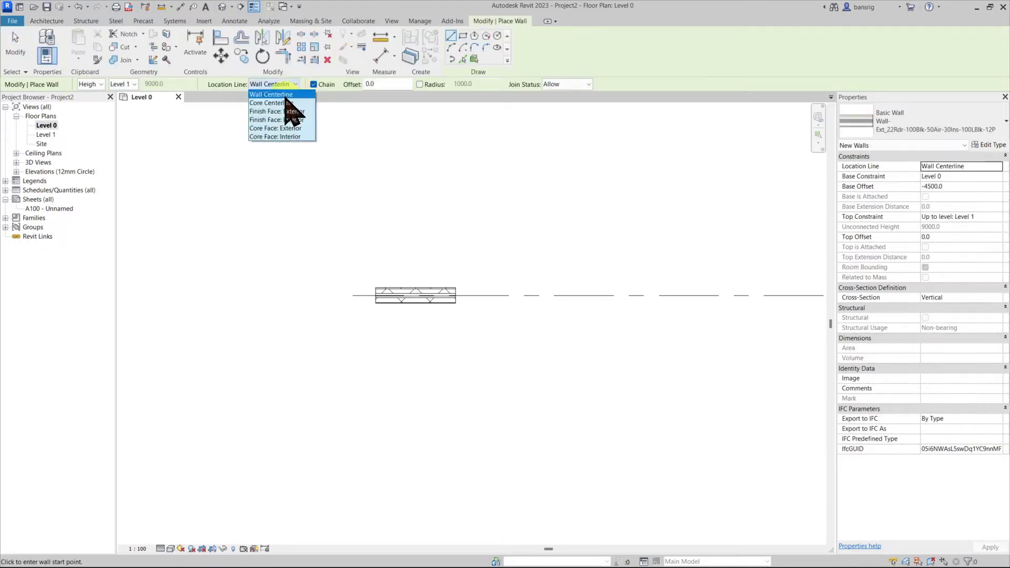
pyautogui.click(284, 100)
pyautogui.scroll(2, 488, 275)
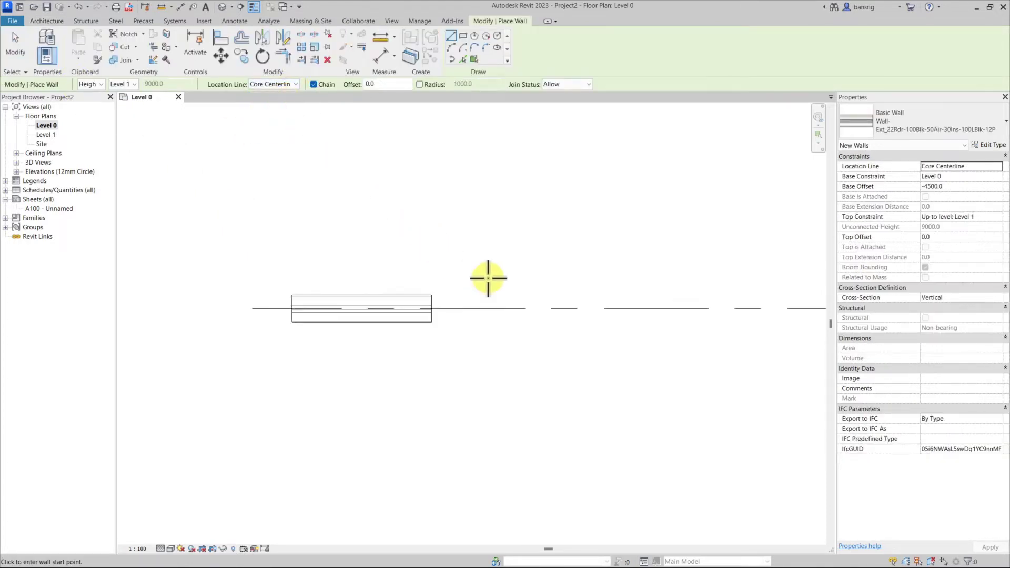
pyautogui.click(457, 308)
pyautogui.click(581, 307)
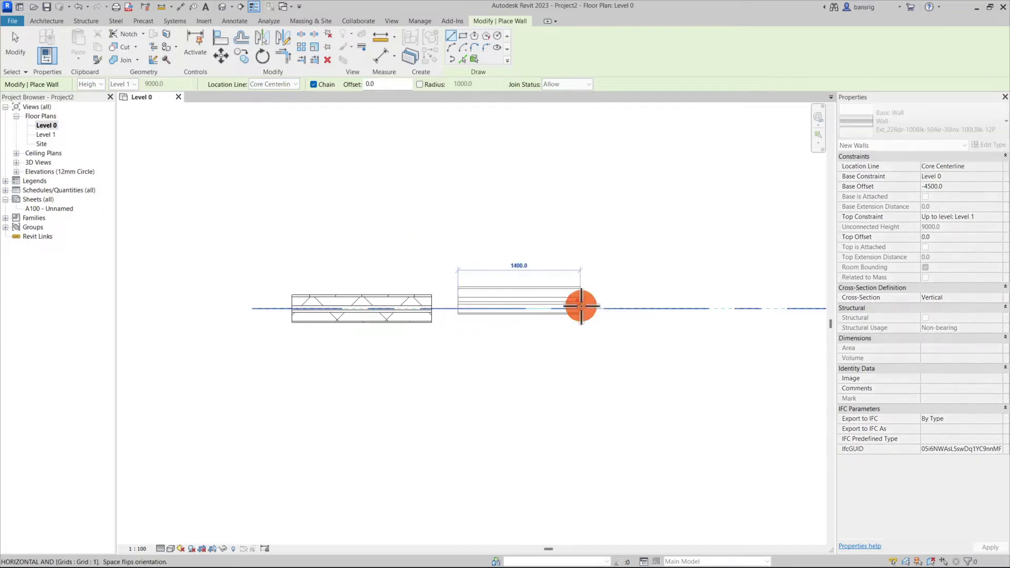
pyautogui.press('Escape')
pyautogui.press('Escape')
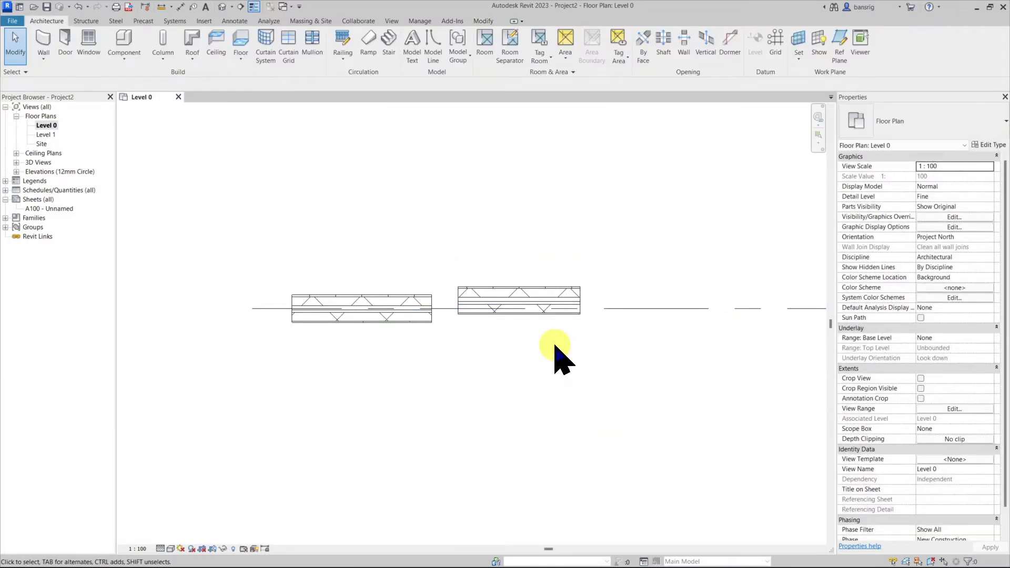
pyautogui.click(524, 299)
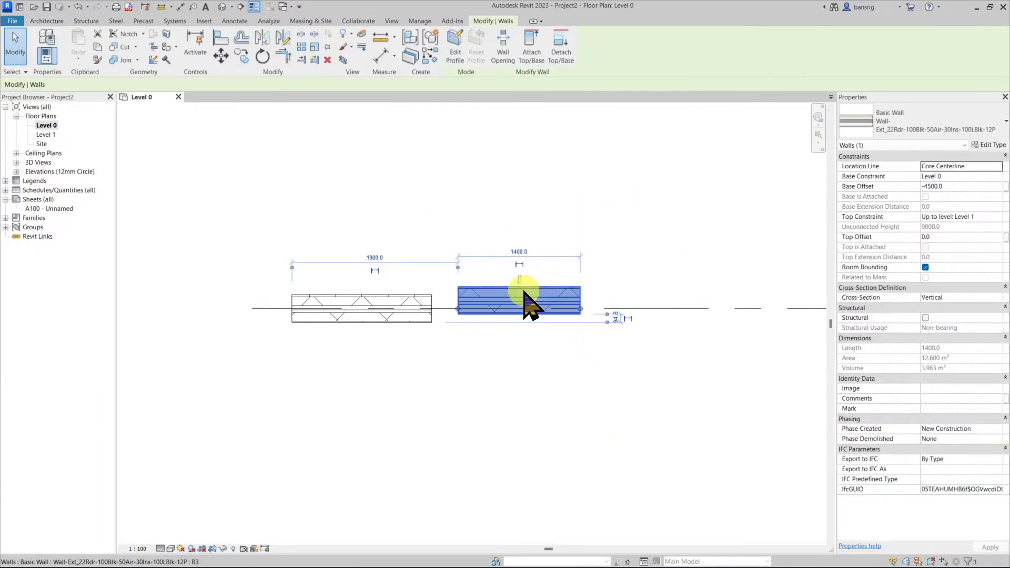
pyautogui.click(991, 144)
pyautogui.click(649, 257)
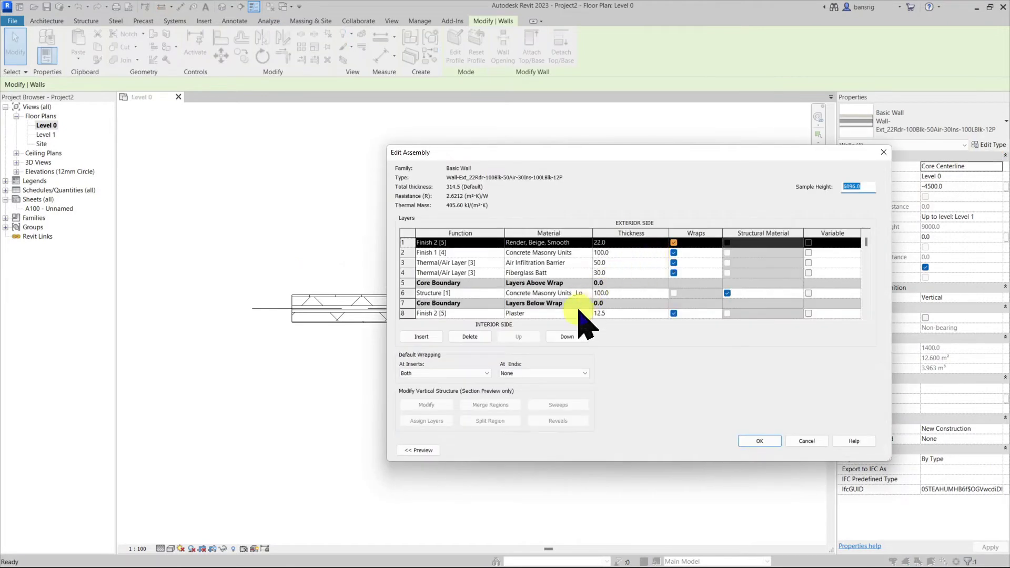
pyautogui.click(408, 291)
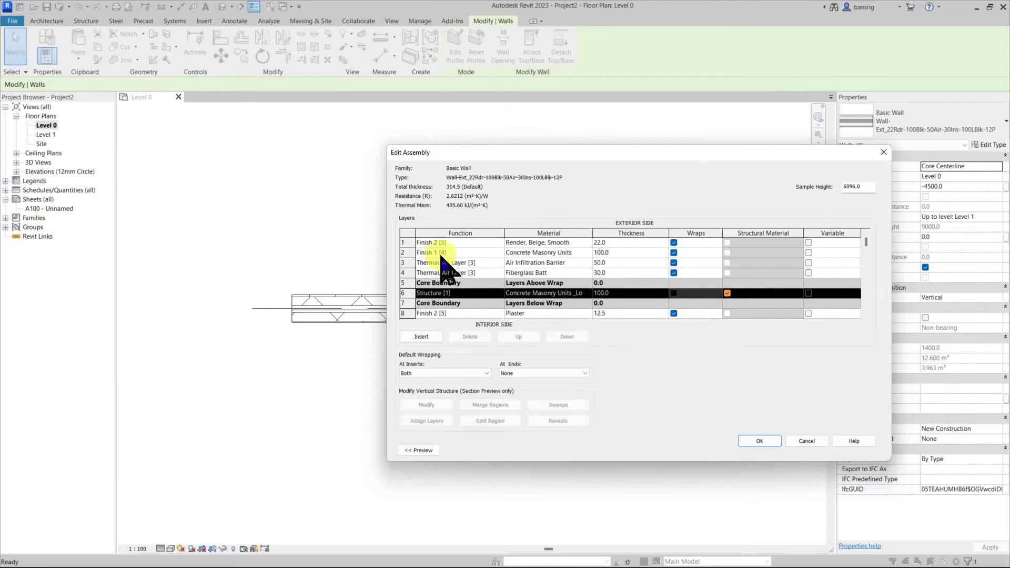
pyautogui.moveTo(483, 153); pyautogui.dragTo(690, 173)
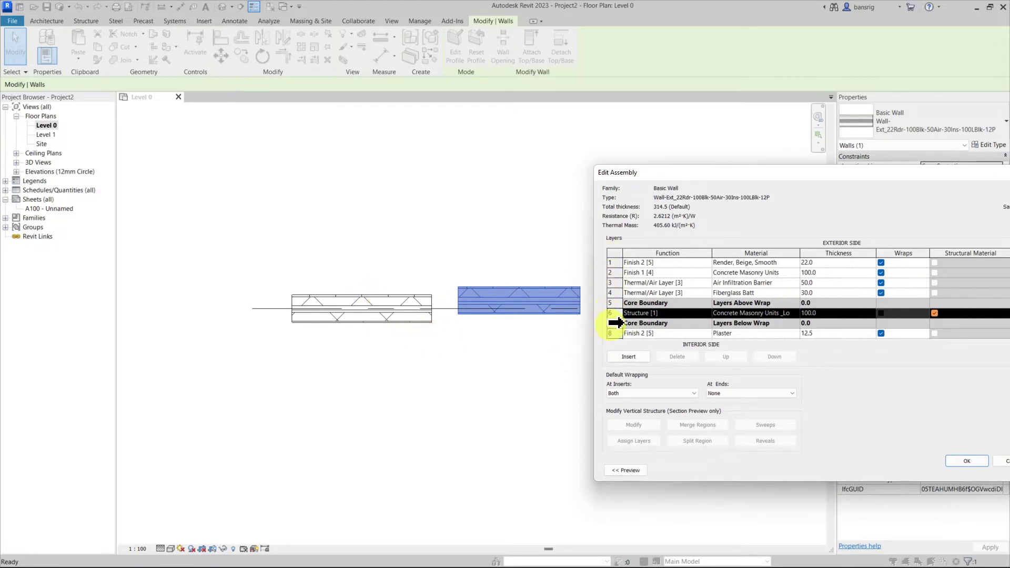
pyautogui.click(617, 292)
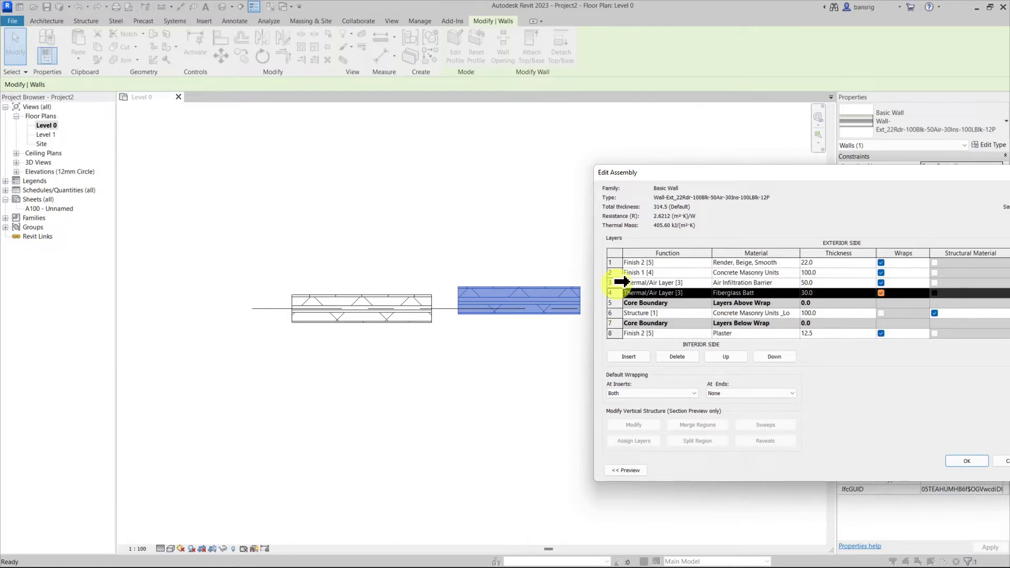
pyautogui.click(959, 463)
# - Draw a 1300 mm wall on grid 1 aligned by its Finish Face: Exterior
pyautogui.click(971, 467)
pyautogui.moveTo(654, 378); pyautogui.dragTo(563, 387, button='middle')
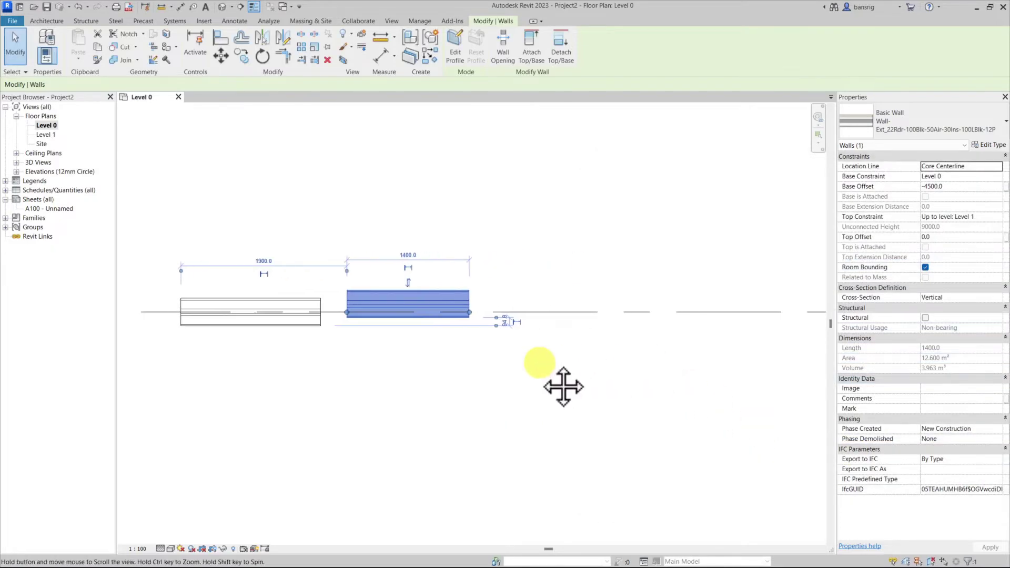
pyautogui.click(536, 362)
pyautogui.press('w')
pyautogui.press('a')
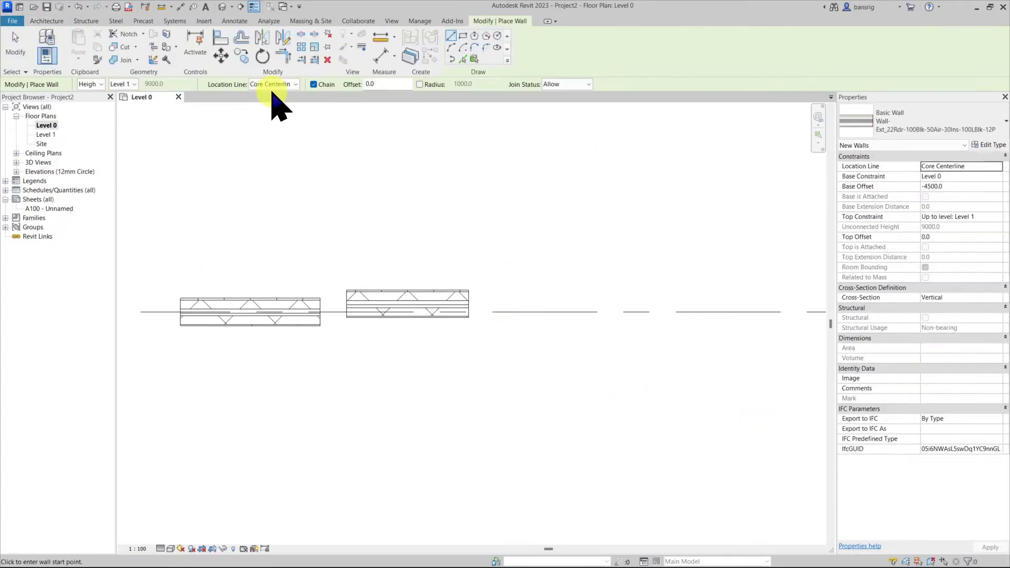
pyautogui.click(279, 84)
pyautogui.click(284, 111)
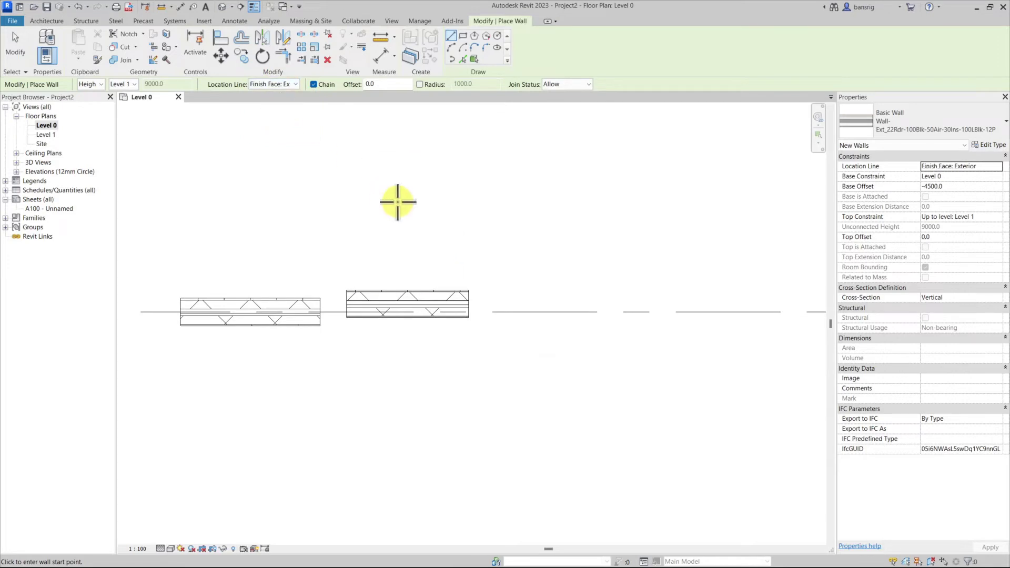
pyautogui.click(499, 310)
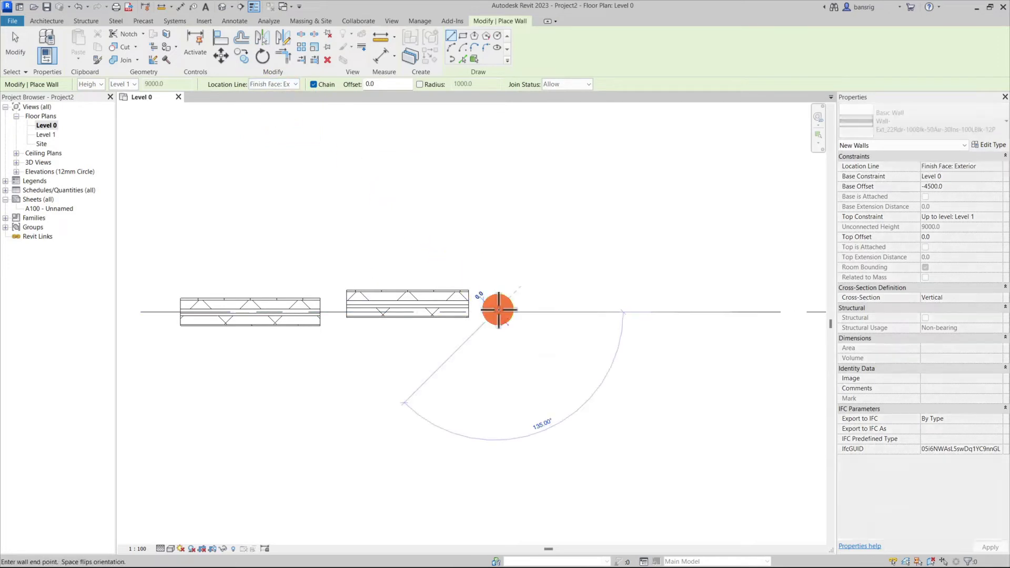
pyautogui.click(606, 312)
pyautogui.press('Escape')
# - Draw another 1300 mm wall on grid 1 aligned by its Core Face: Exterior
pyautogui.click(279, 85)
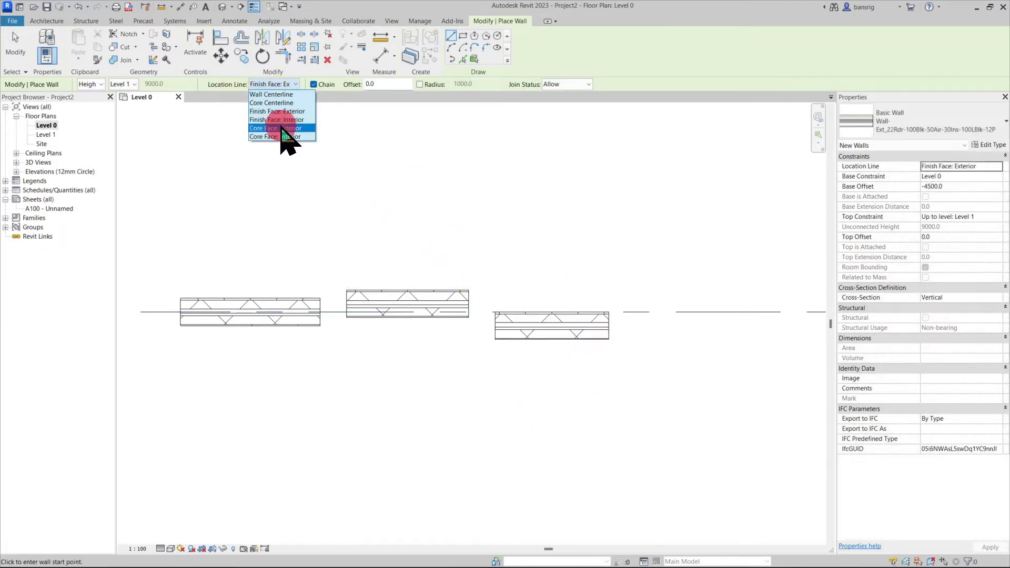
pyautogui.click(281, 129)
pyautogui.click(638, 312)
pyautogui.click(746, 312)
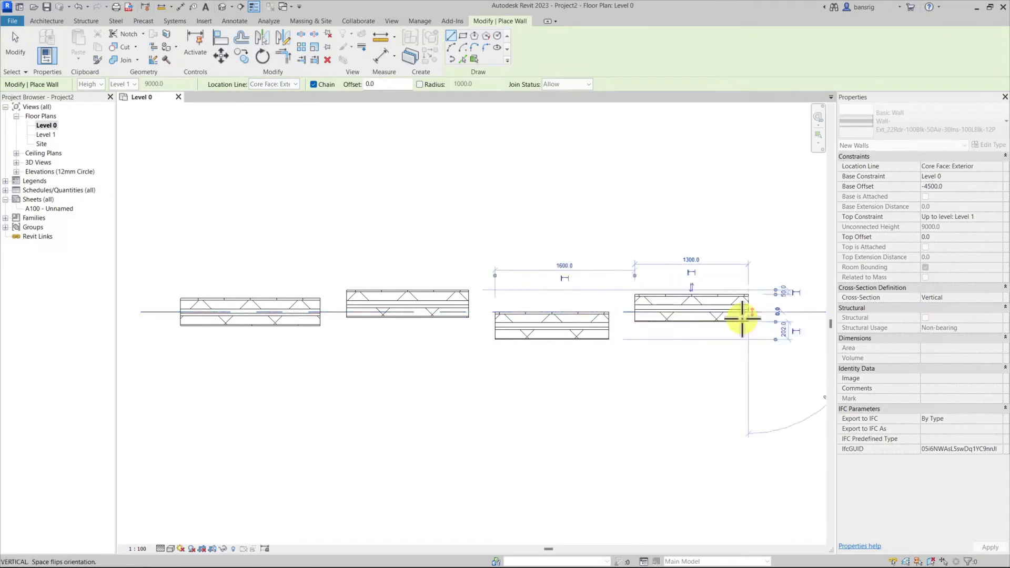
pyautogui.press('Escape')
pyautogui.press('Escape')
pyautogui.moveTo(728, 374); pyautogui.dragTo(584, 363, button='middle')
pyautogui.scroll(-3, 582, 355)
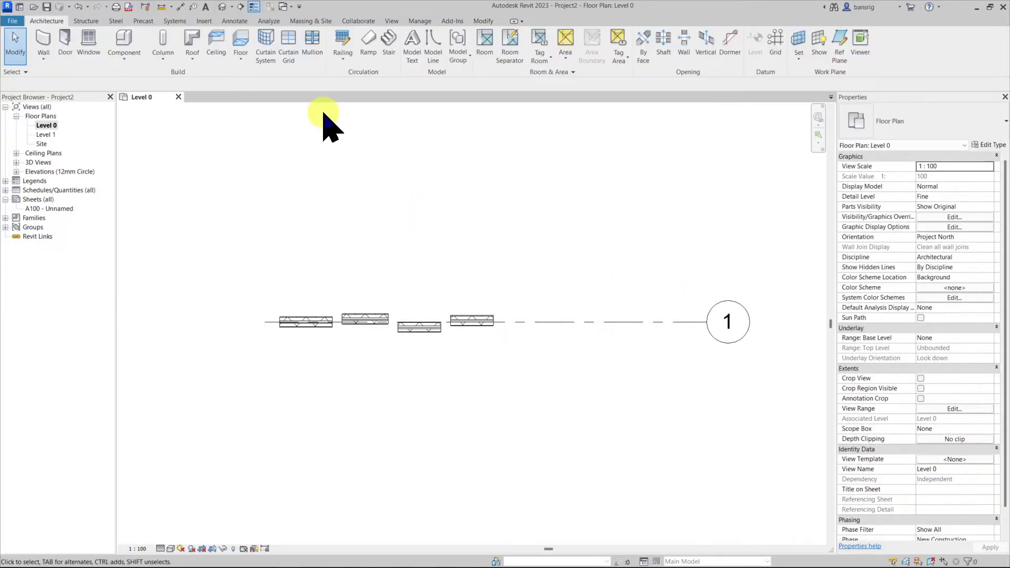
# - With Finish Face: Exterior, add two more walls on grid 1, the second flipped above it
pyautogui.press('w')
pyautogui.press('a')
pyautogui.click(292, 85)
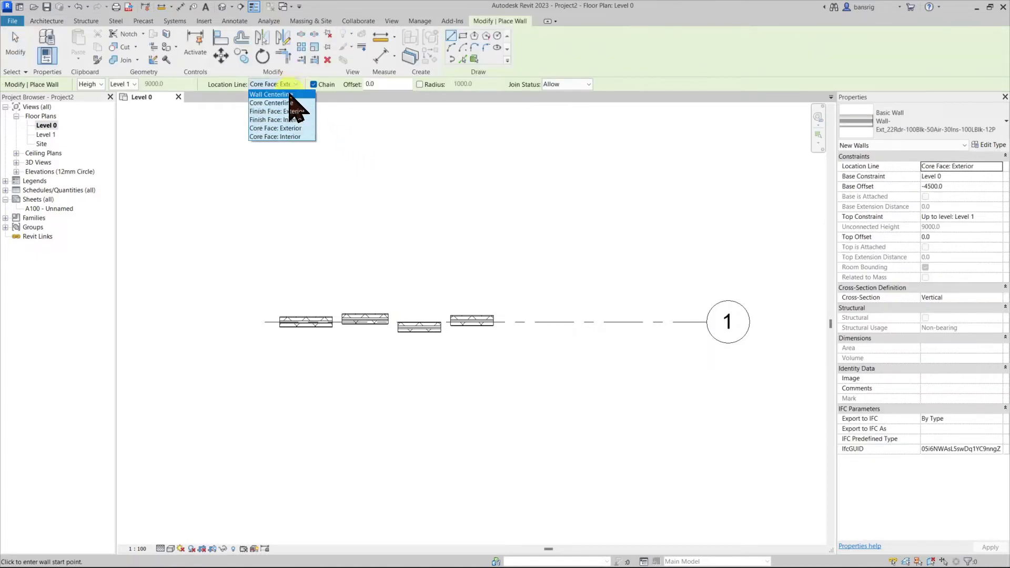
pyautogui.click(288, 111)
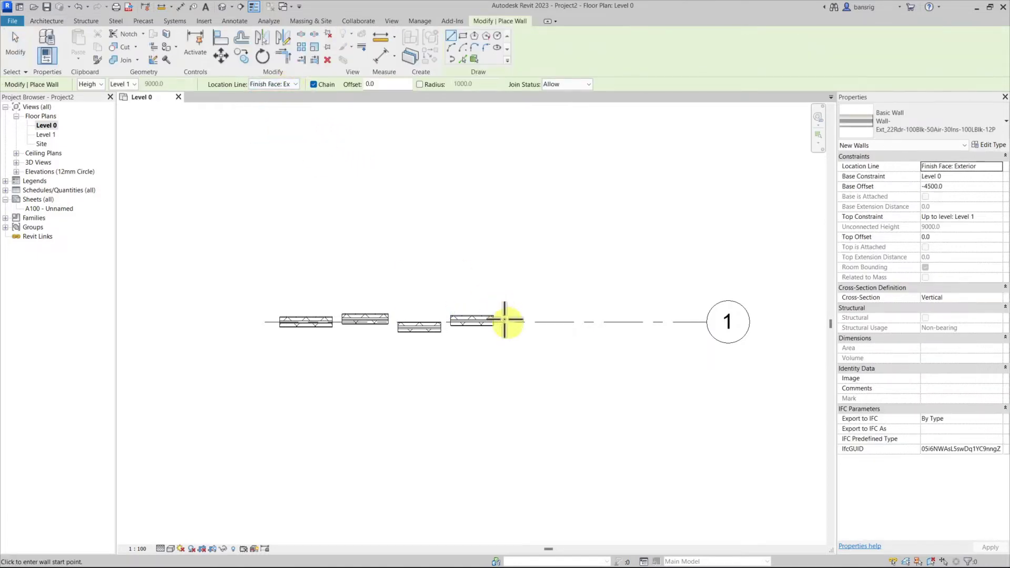
pyautogui.scroll(2, 548, 337)
pyautogui.scroll(1, 546, 337)
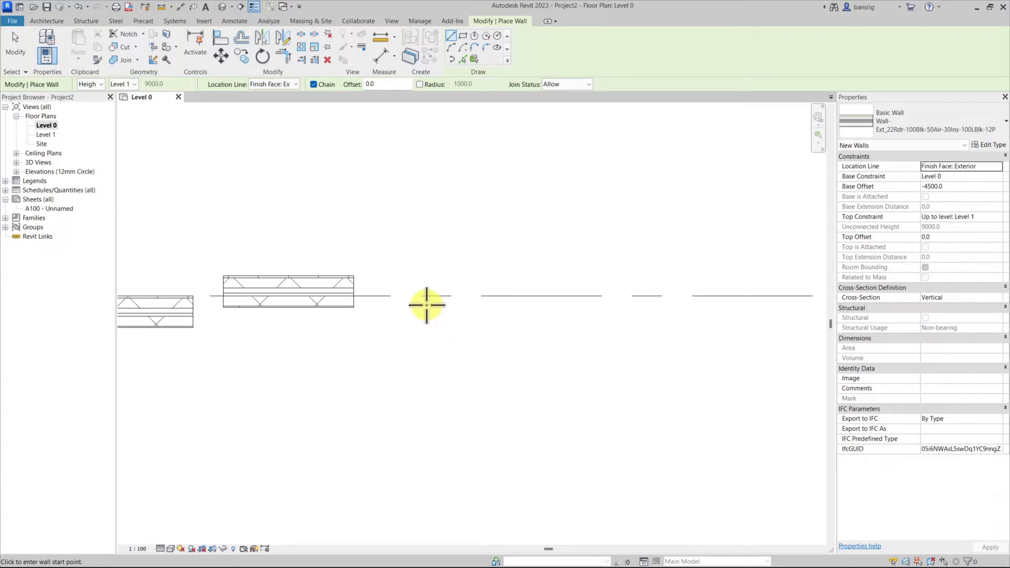
pyautogui.click(424, 298)
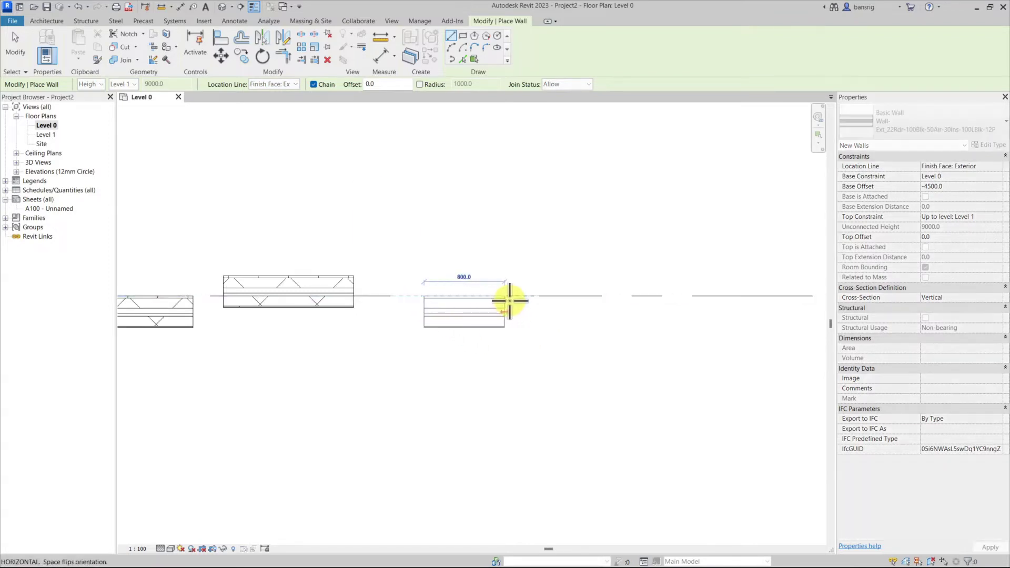
pyautogui.click(562, 330)
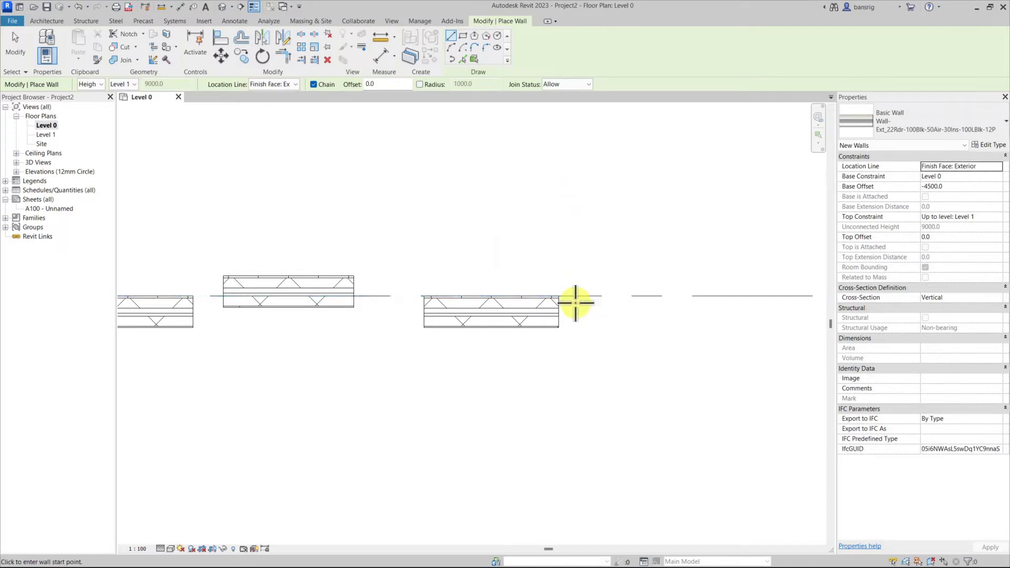
pyautogui.click(756, 296)
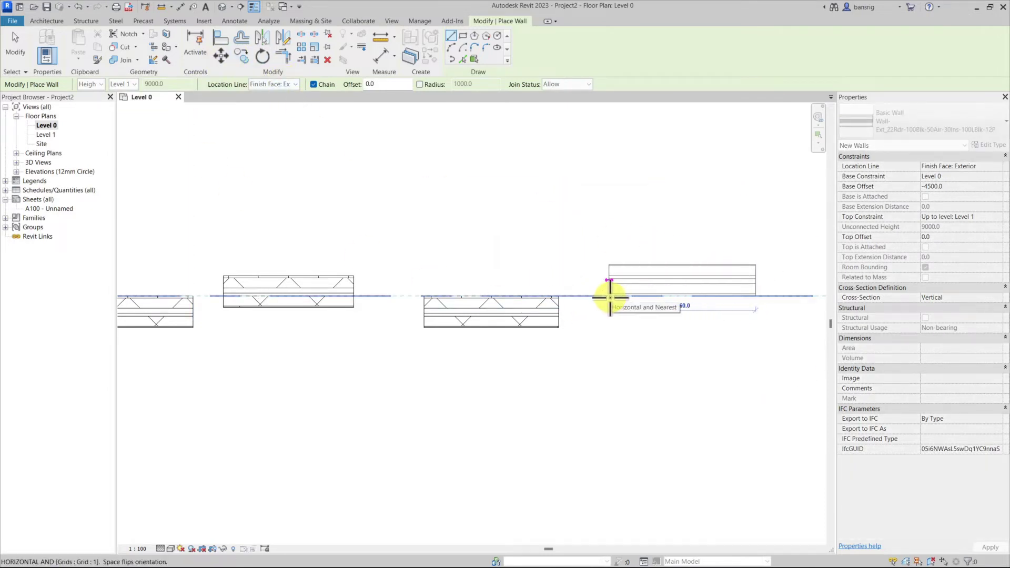
pyautogui.click(611, 296)
pyautogui.press('Escape')
pyautogui.press('Escape')
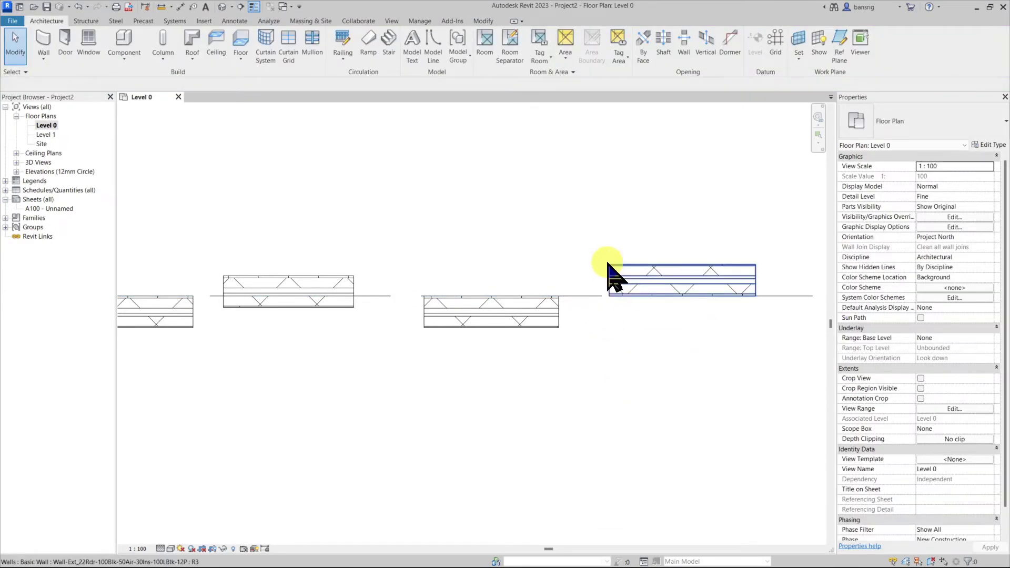
# - Set the rightmost grid-1 wall's location line to Finish Face: Interior, flipping it below the line
pyautogui.click(610, 273)
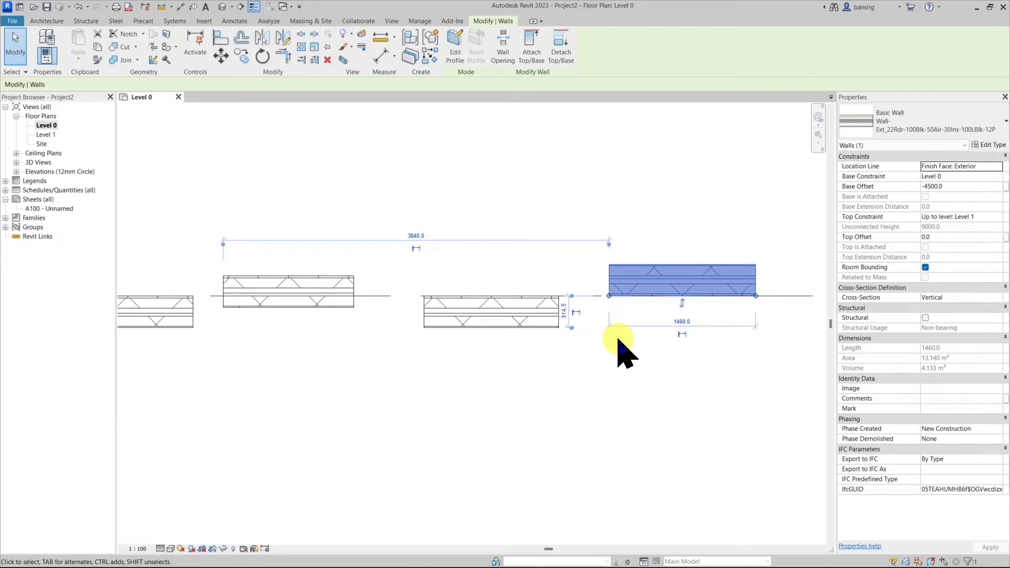
pyautogui.click(682, 303)
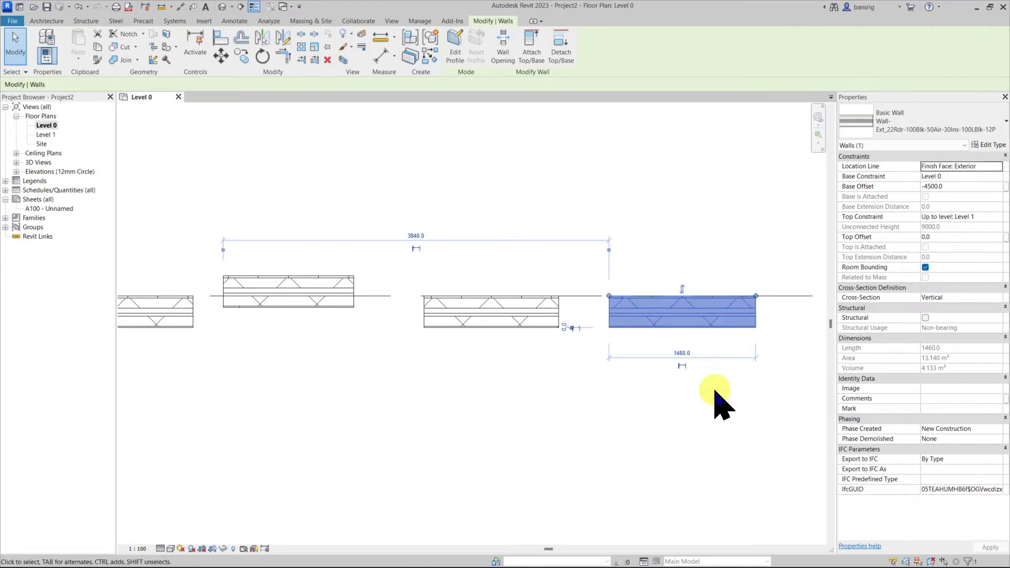
pyautogui.press('space')
pyautogui.press('space')
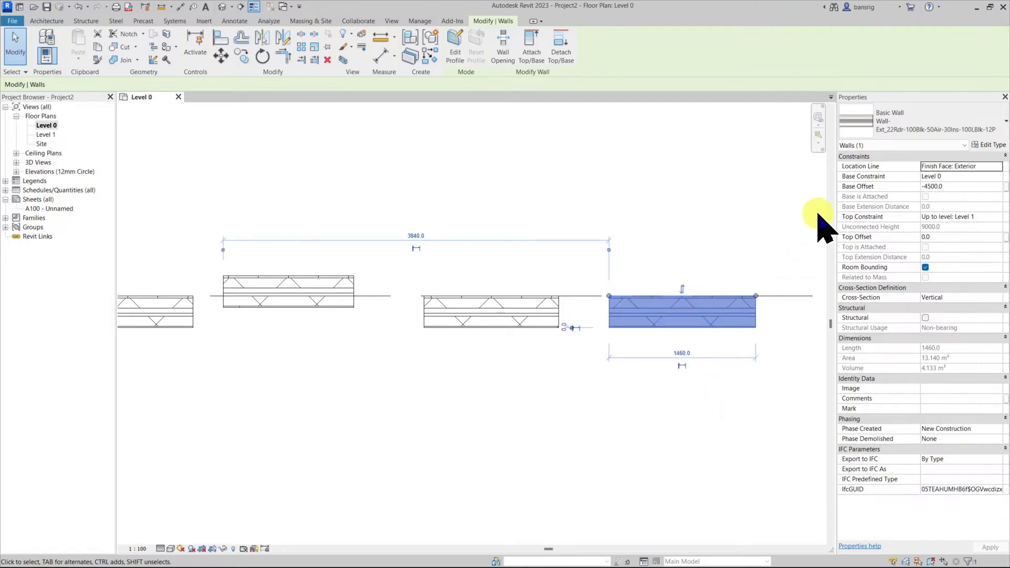
pyautogui.click(1000, 167)
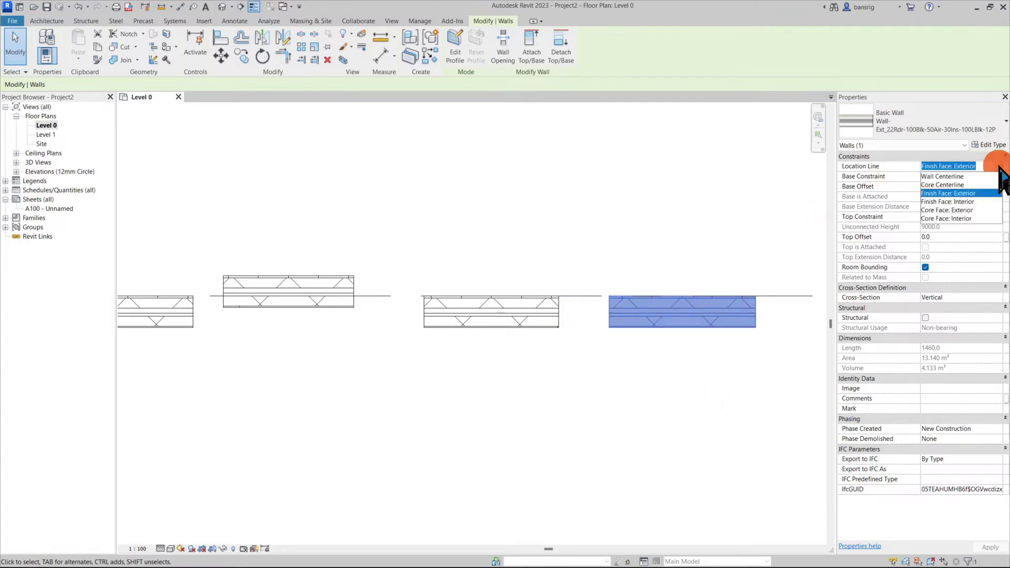
pyautogui.click(958, 202)
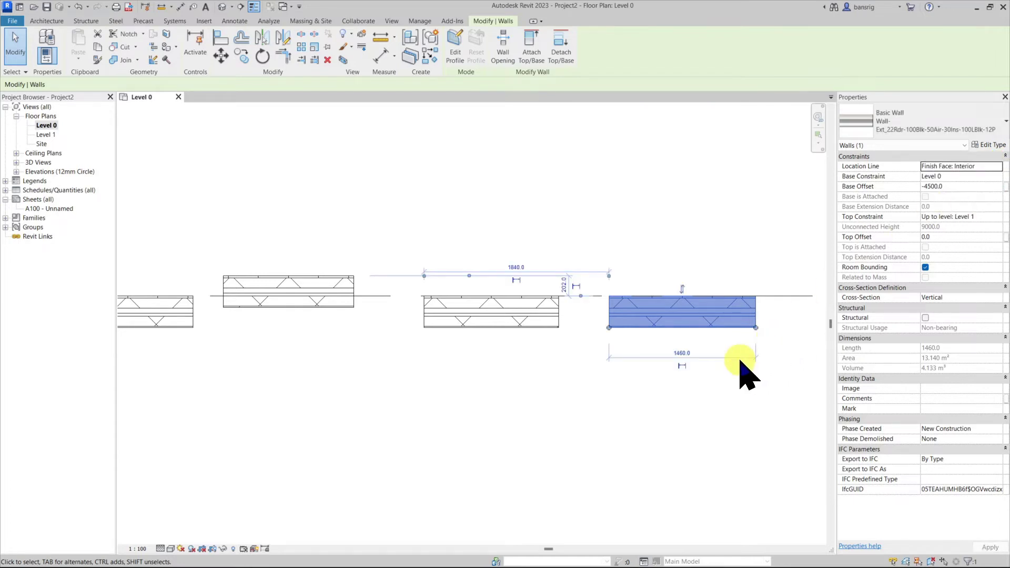
pyautogui.press('space')
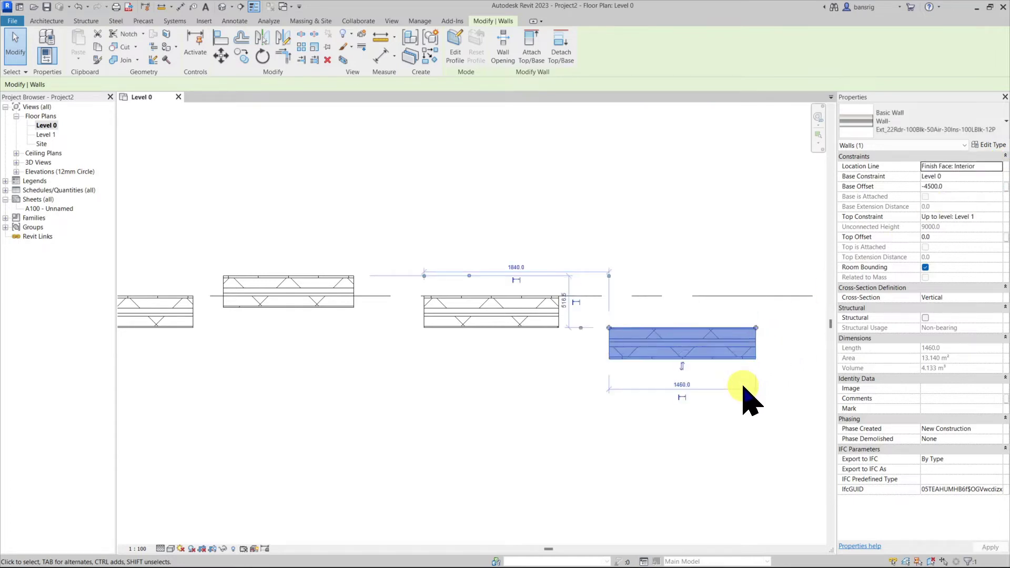
pyautogui.press('space')
pyautogui.press('space')
pyautogui.press('space')
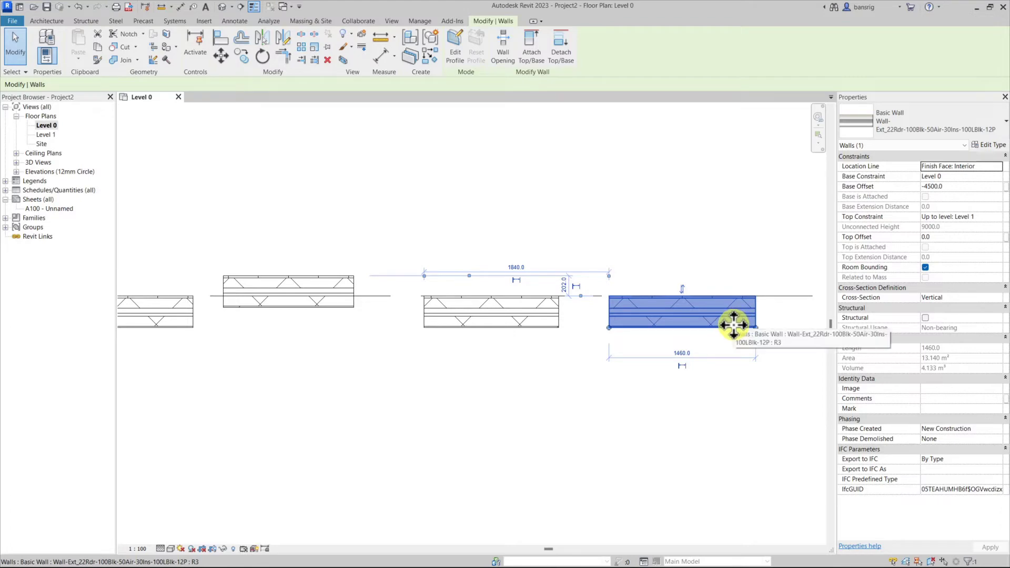
# - Delete all the existing wall pieces on grid line 1
pyautogui.click(716, 269)
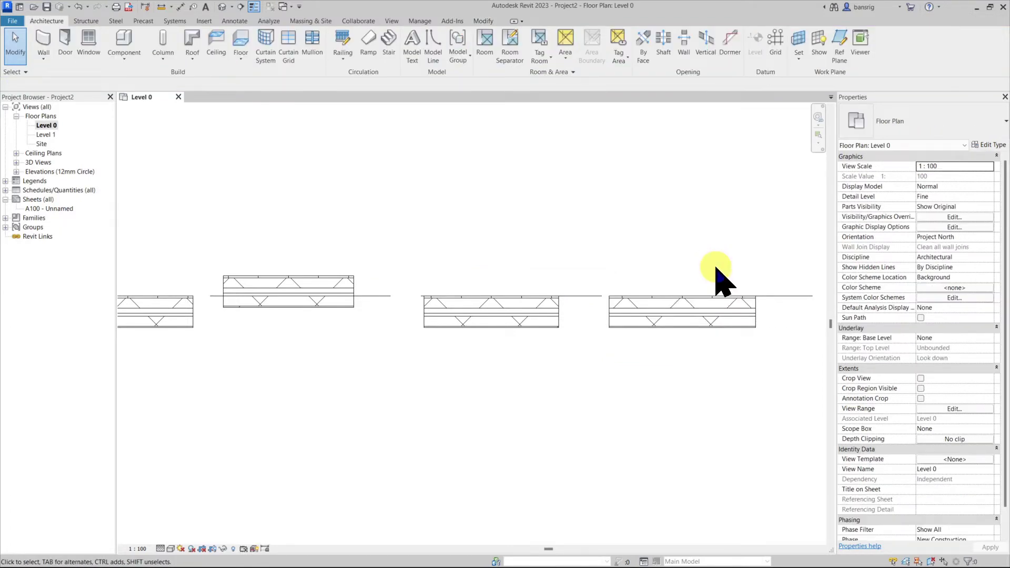
pyautogui.scroll(-4, 716, 268)
pyautogui.moveTo(333, 253); pyautogui.dragTo(706, 402)
pyautogui.press('Delete')
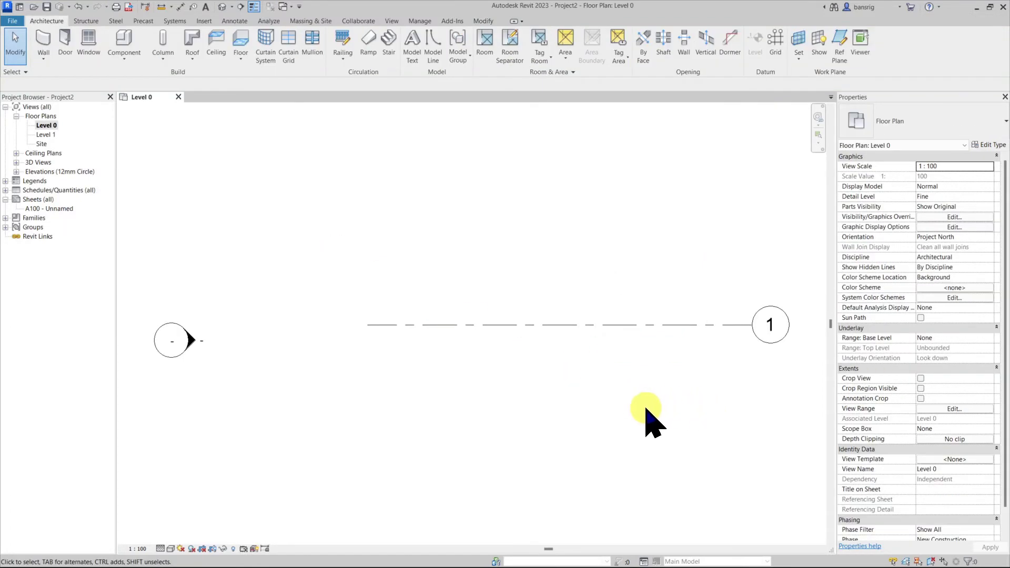
# - Draw a single new 5000 mm wall along grid line 1
pyautogui.click(41, 43)
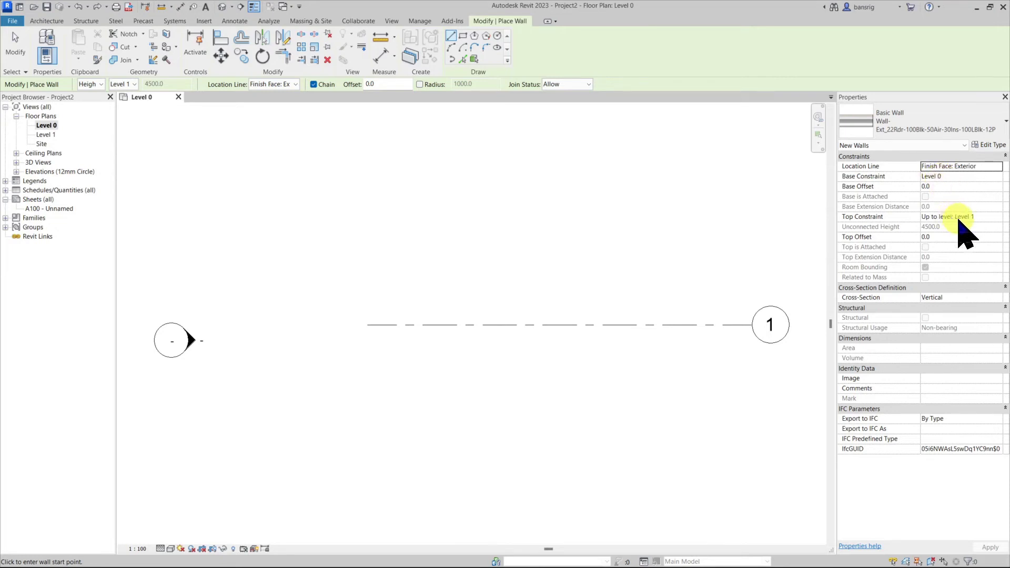
pyautogui.click(453, 325)
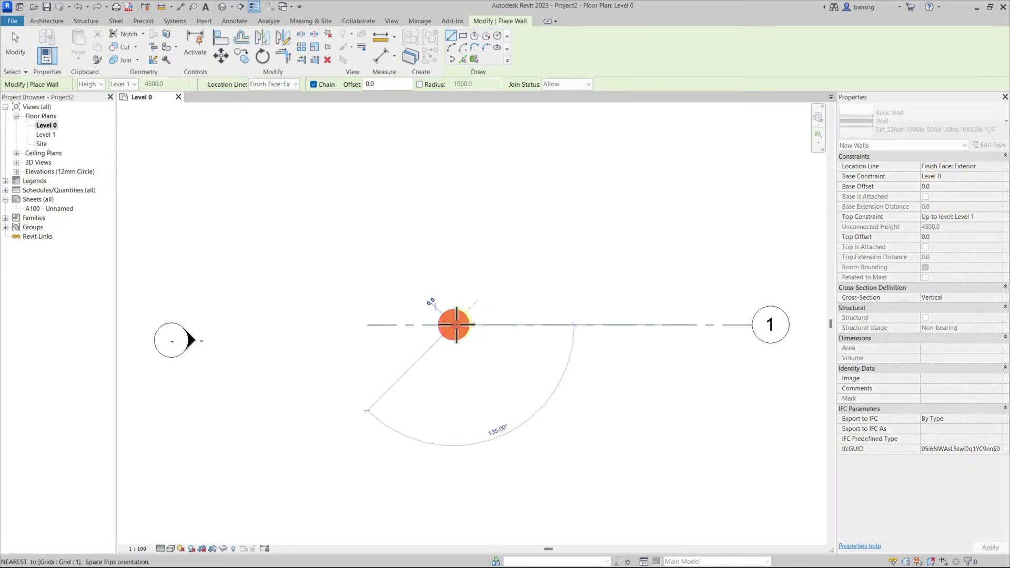
pyautogui.click(598, 336)
pyautogui.press('Escape')
pyautogui.press('Escape')
# - Cut a building section across the new wall, from above to below it
pyautogui.click(240, 7)
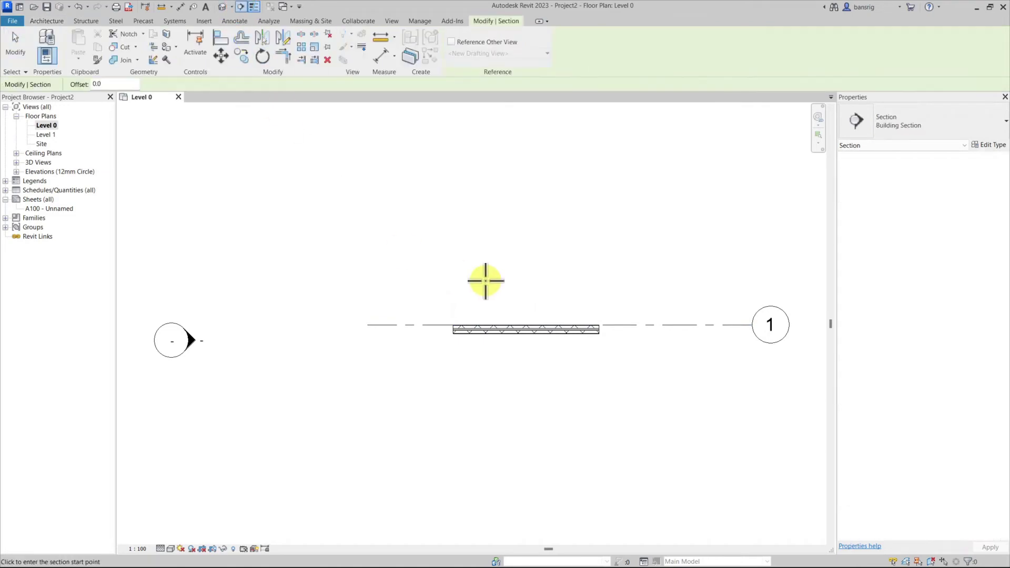
pyautogui.click(523, 281)
pyautogui.click(522, 399)
pyautogui.press('Escape')
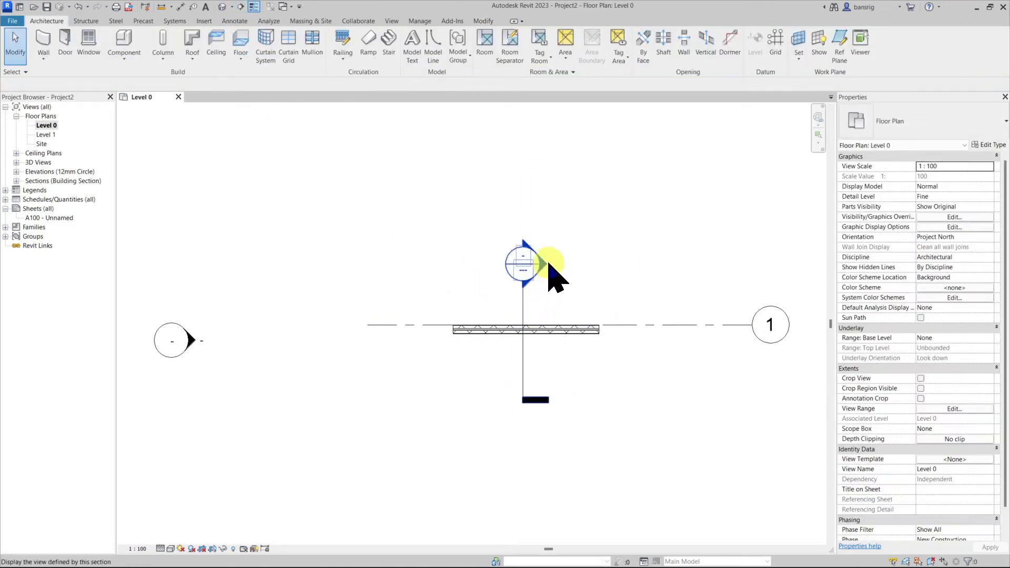
# - In the Section 1 view, set the wall's Top Offset to -500
pyautogui.doubleClick(542, 258)
pyautogui.scroll(-2, 548, 274)
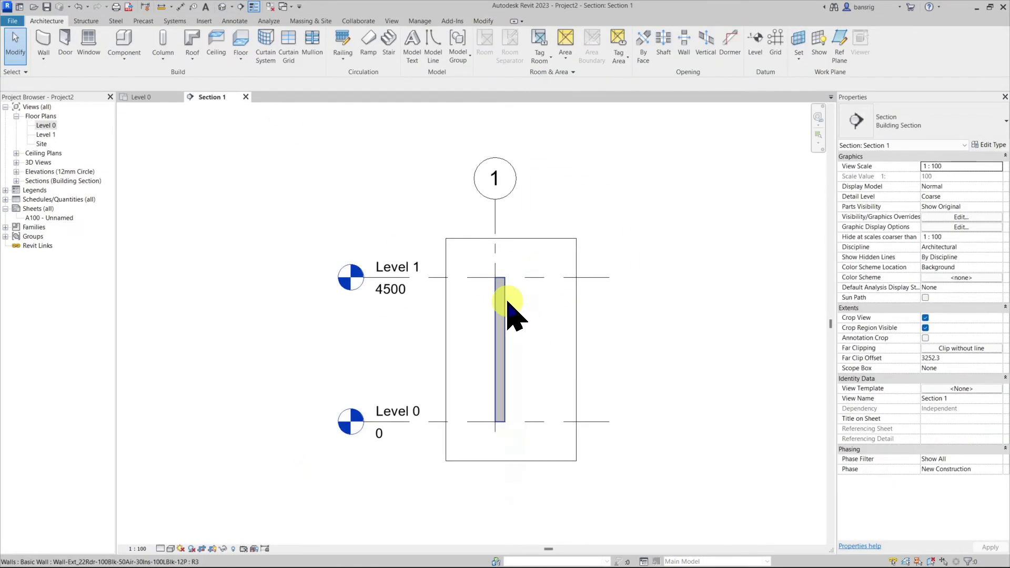
pyautogui.click(508, 303)
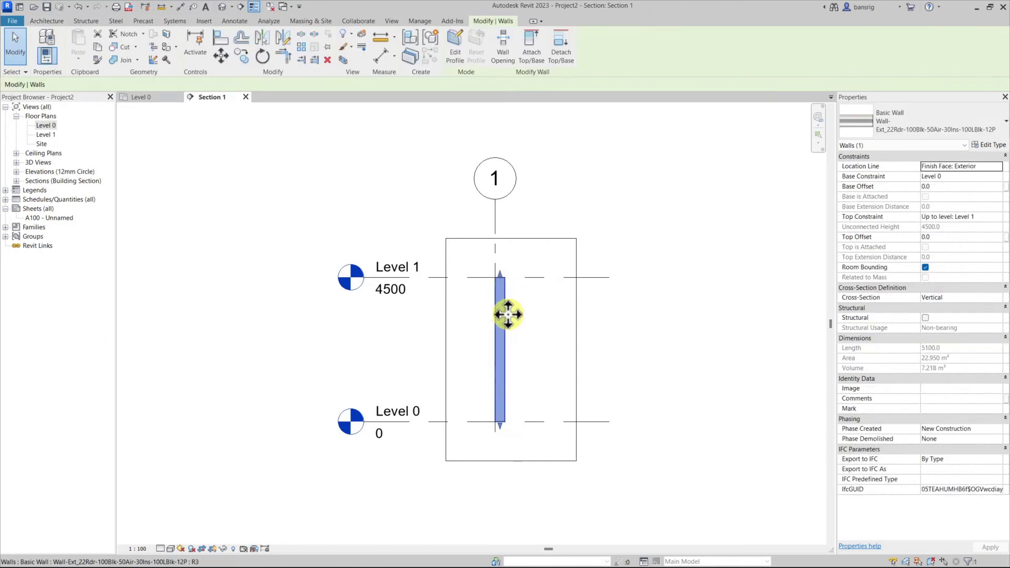
pyautogui.scroll(1, 514, 313)
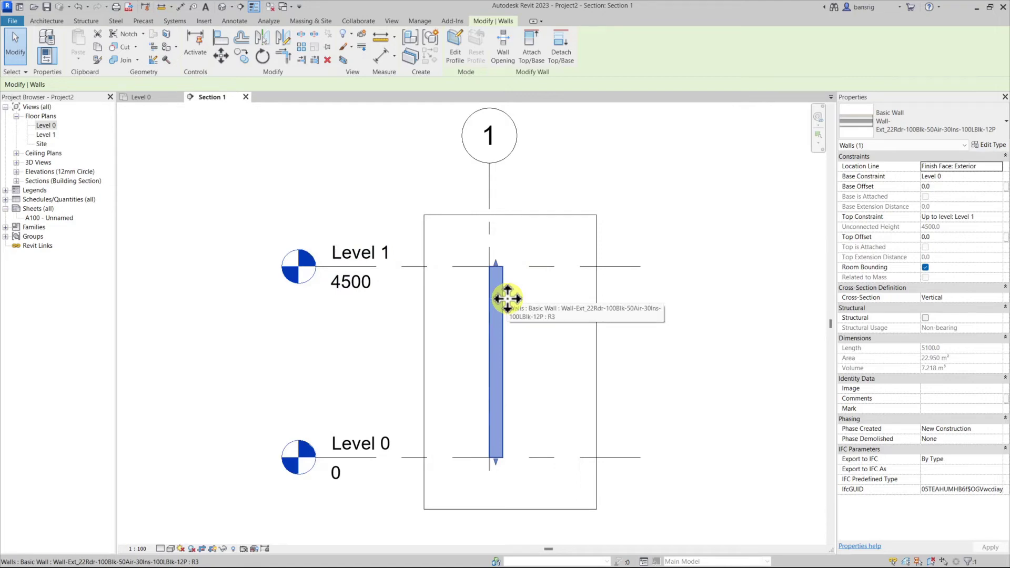
pyautogui.click(529, 318)
pyautogui.click(500, 348)
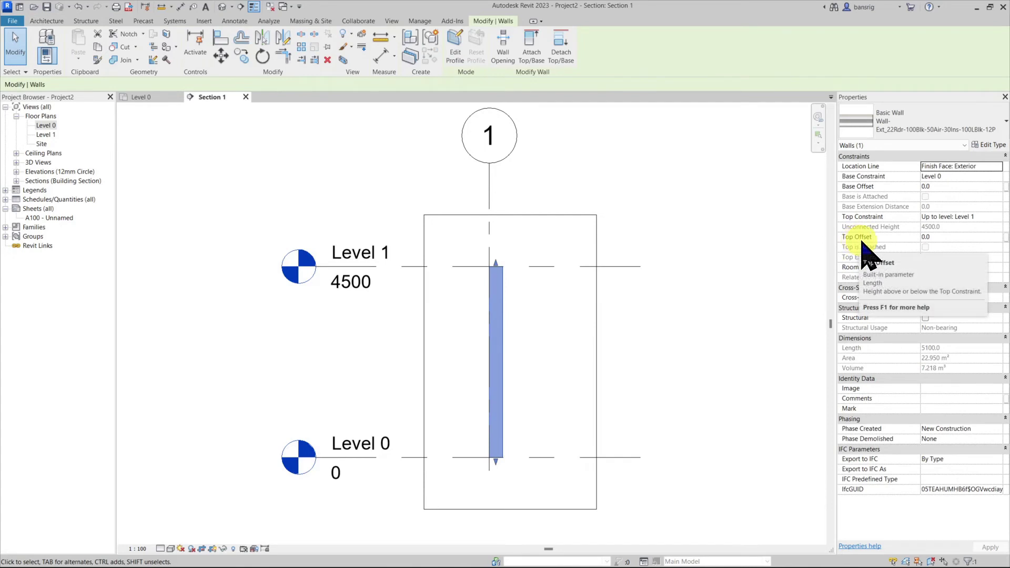
pyautogui.click(942, 237)
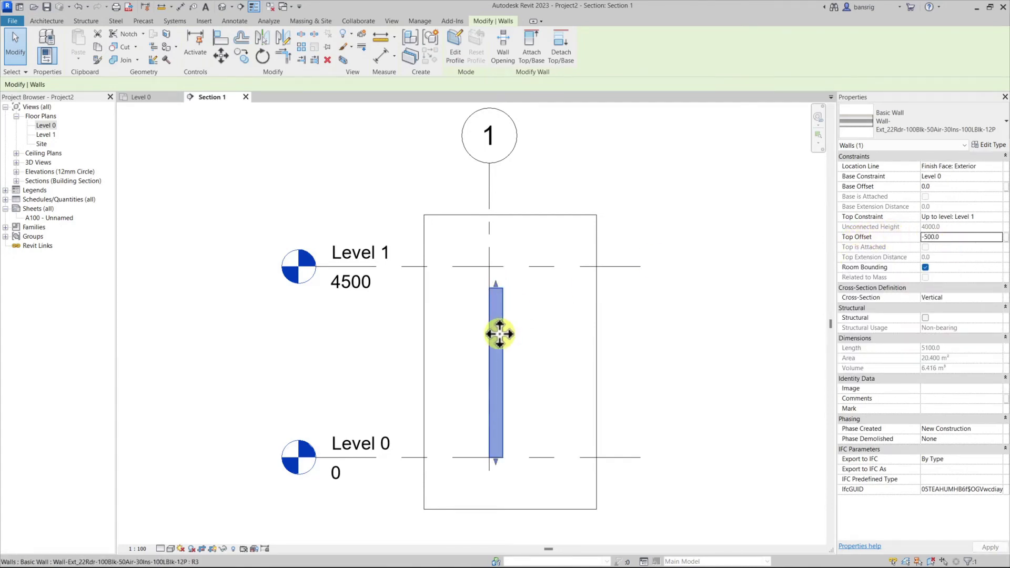
pyautogui.click(519, 337)
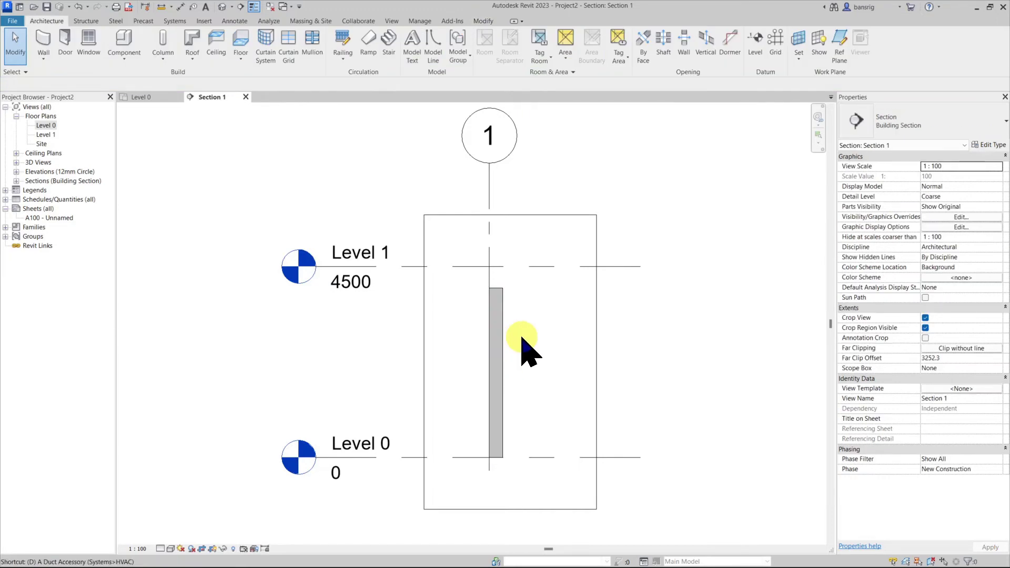
# - Add an aligned 500 dimension between Level 1 and the wall top
pyautogui.press('i')
pyautogui.click(528, 267)
pyautogui.click(501, 288)
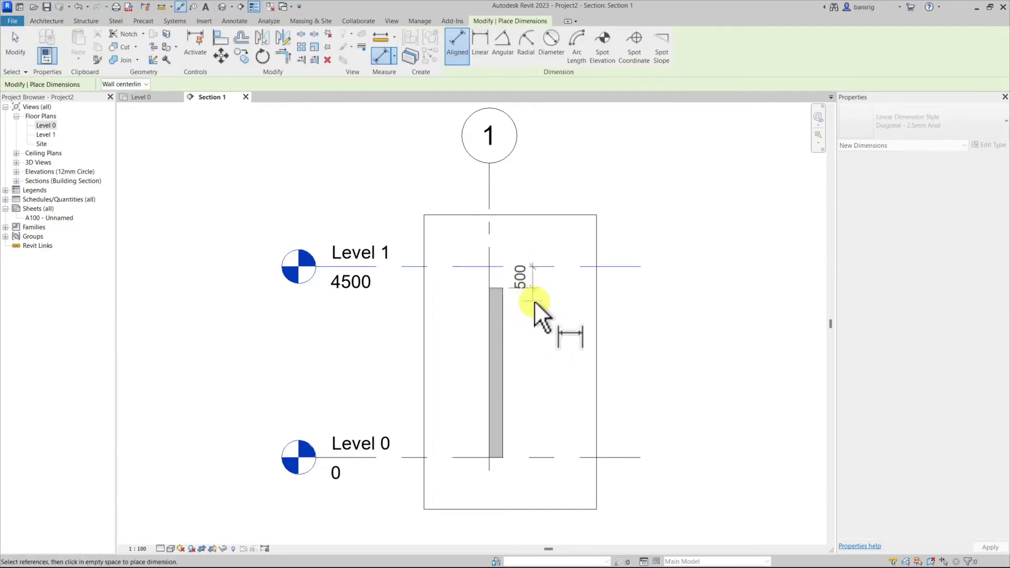
pyautogui.click(542, 318)
pyautogui.press('Escape')
pyautogui.press('Escape')
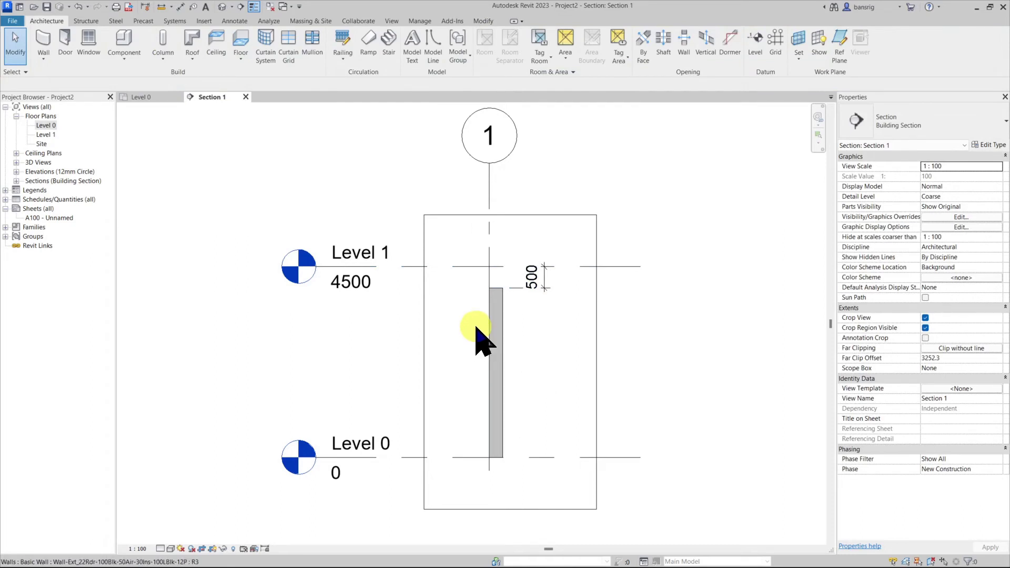
# - Change the Level 1 elevation to 4000
pyautogui.click(411, 267)
pyautogui.click(365, 280)
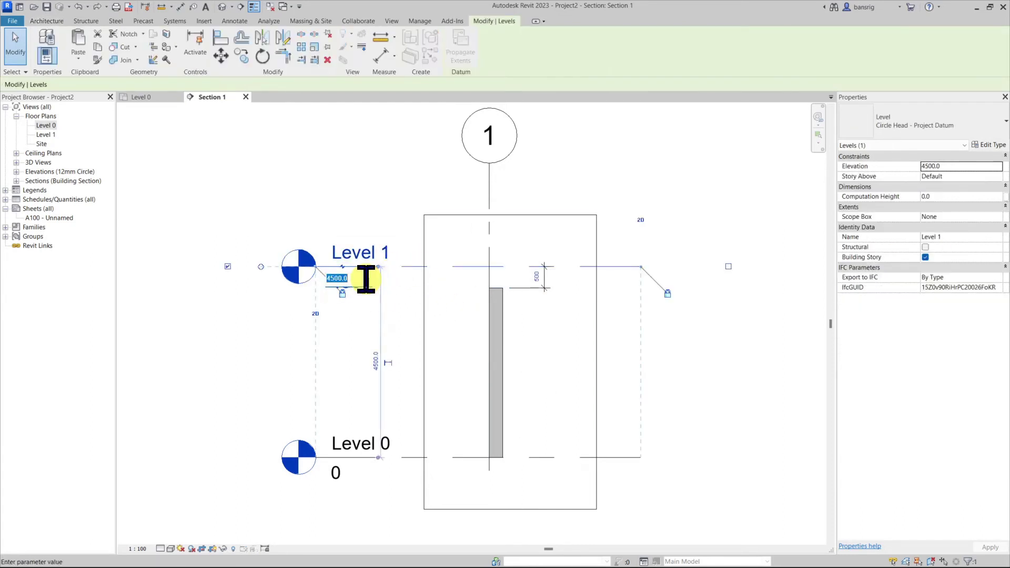
pyautogui.press('Return')
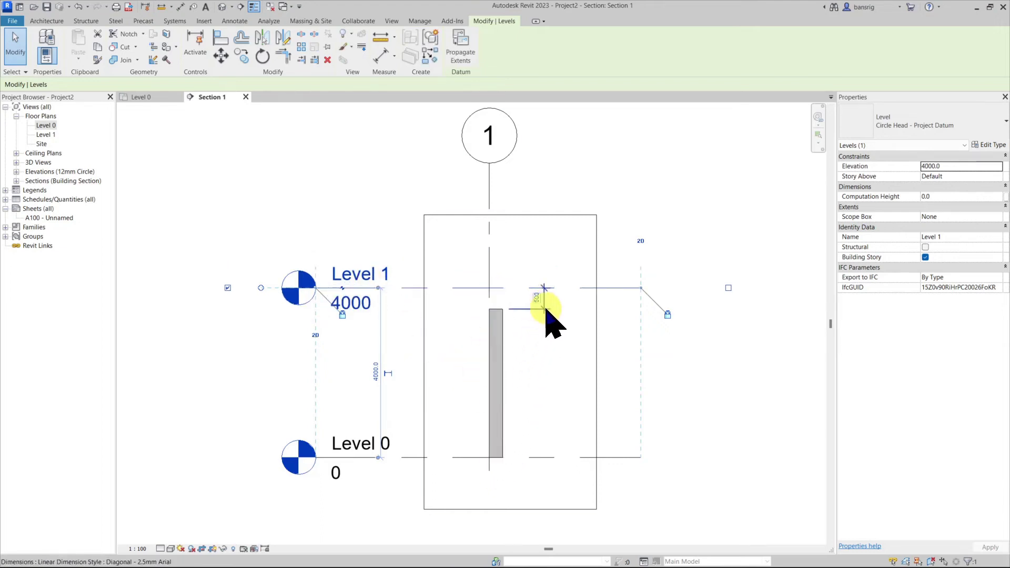
pyautogui.click(540, 364)
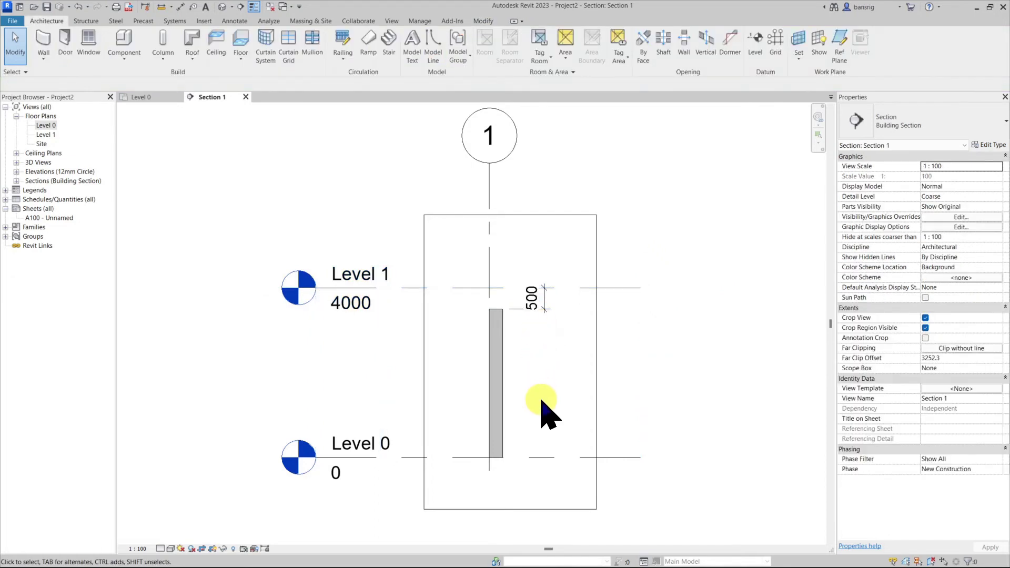
# - Set the wall's Base Offset to 500
pyautogui.click(501, 392)
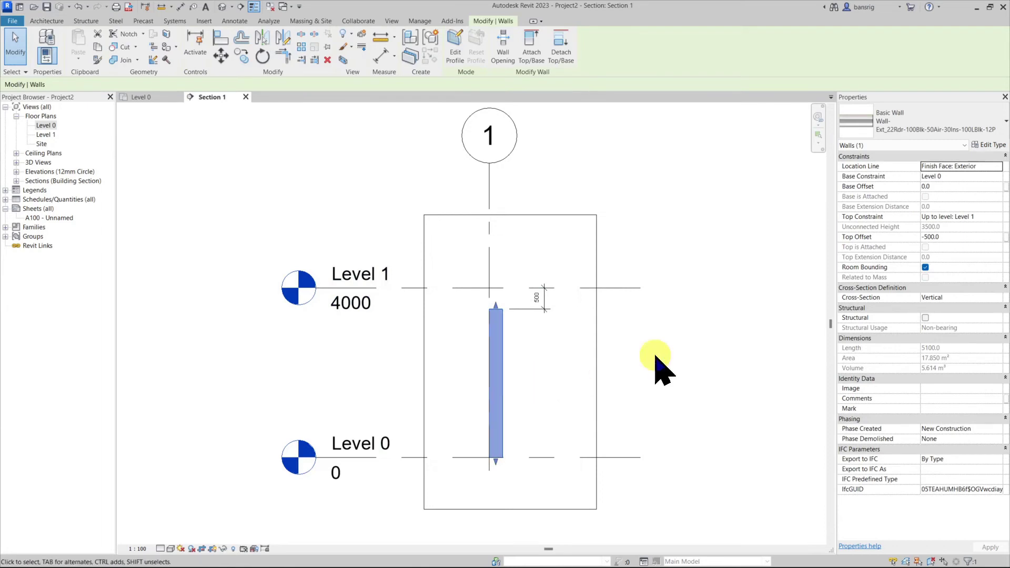
pyautogui.click(950, 177)
pyautogui.click(943, 187)
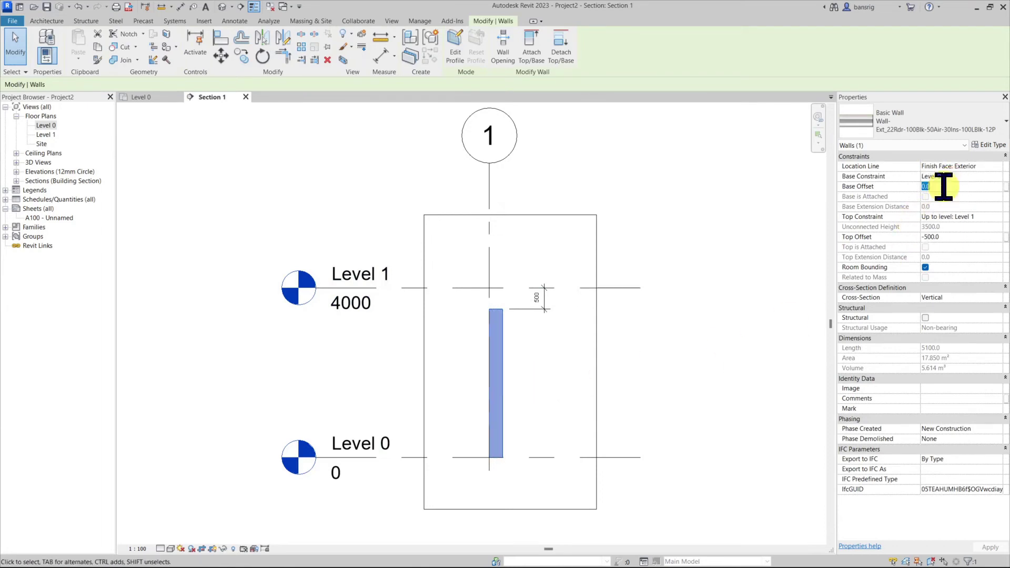
pyautogui.write('500')
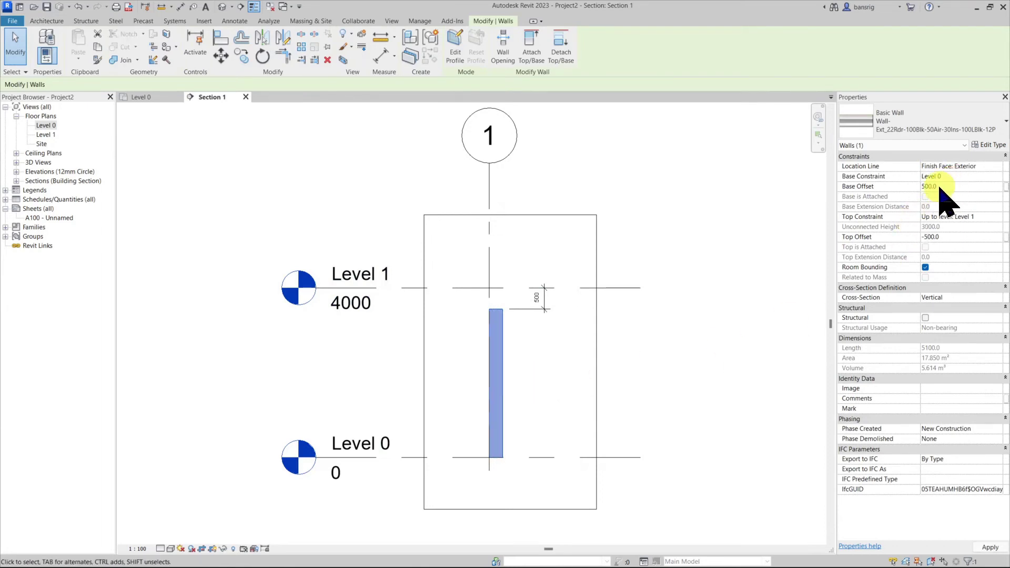
pyautogui.write('i')
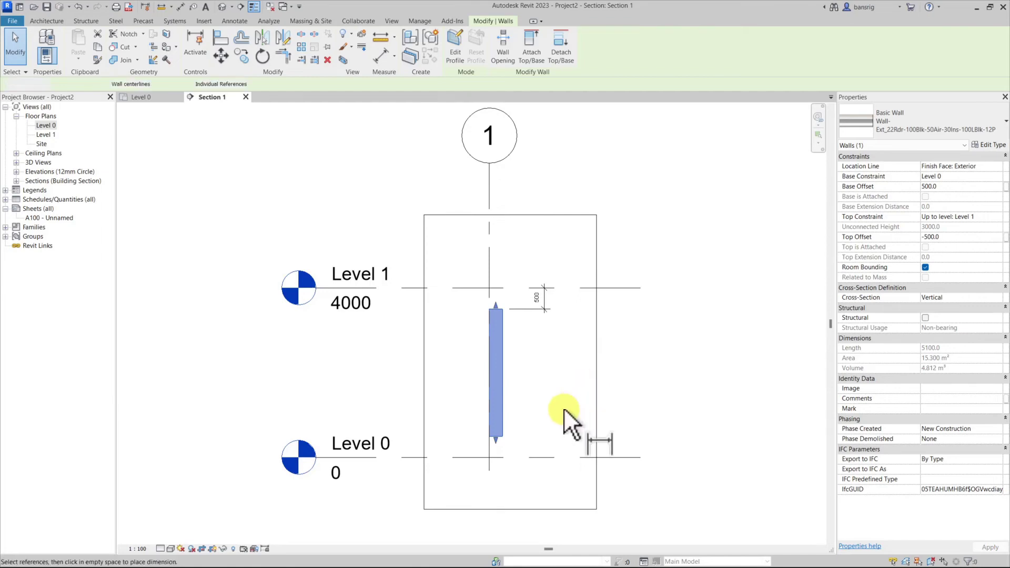
# - Dimension the 500 base offset above Level 0, then switch to the Level 0 plan
pyautogui.click(501, 436)
pyautogui.click(542, 433)
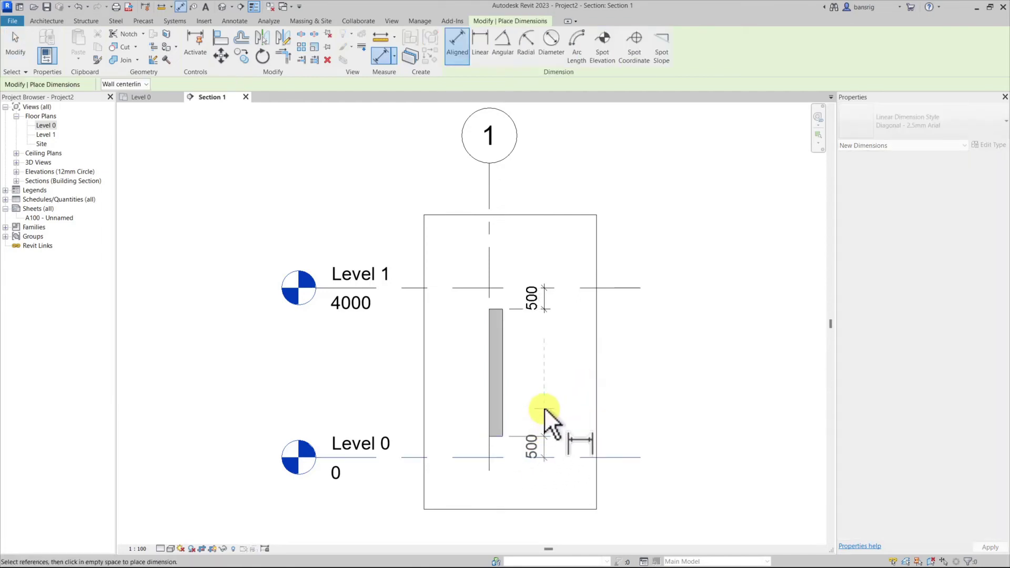
pyautogui.press('Escape')
pyautogui.press('Escape')
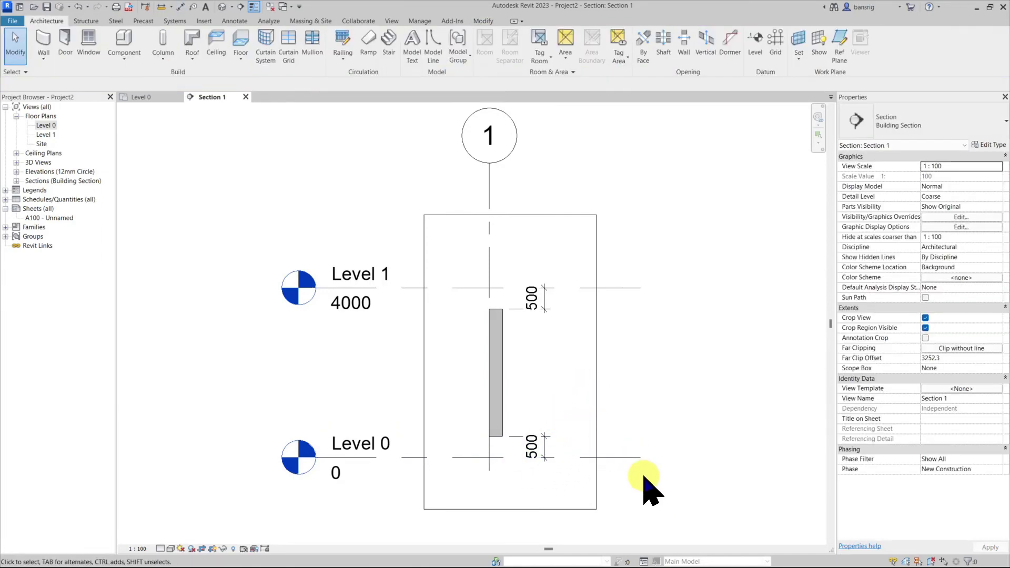
pyautogui.click(138, 96)
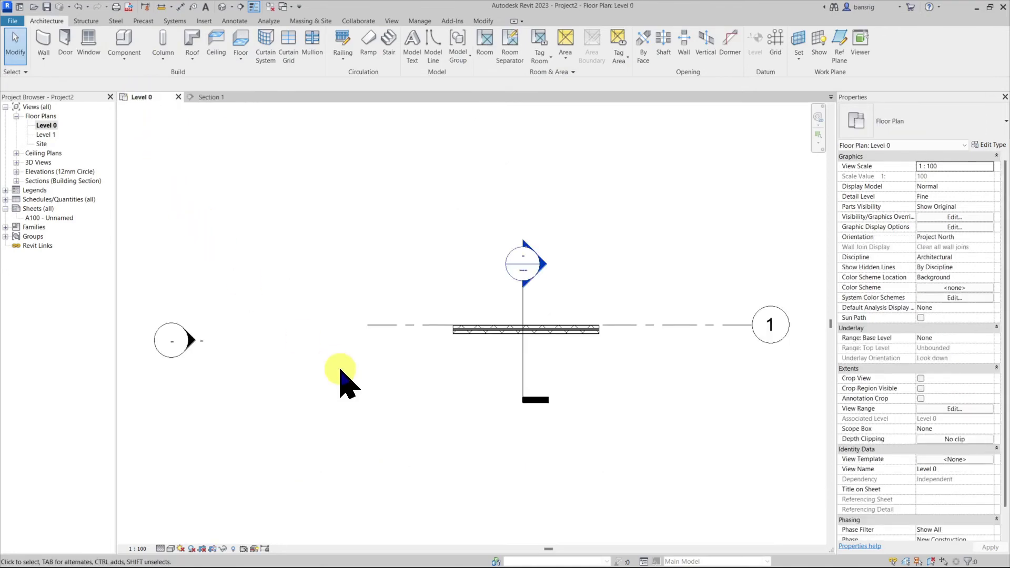
# - Draw chained left, bottom and right walls closing a rectangle with the grid-1 wall
pyautogui.press('w')
pyautogui.press('a')
pyautogui.click(453, 331)
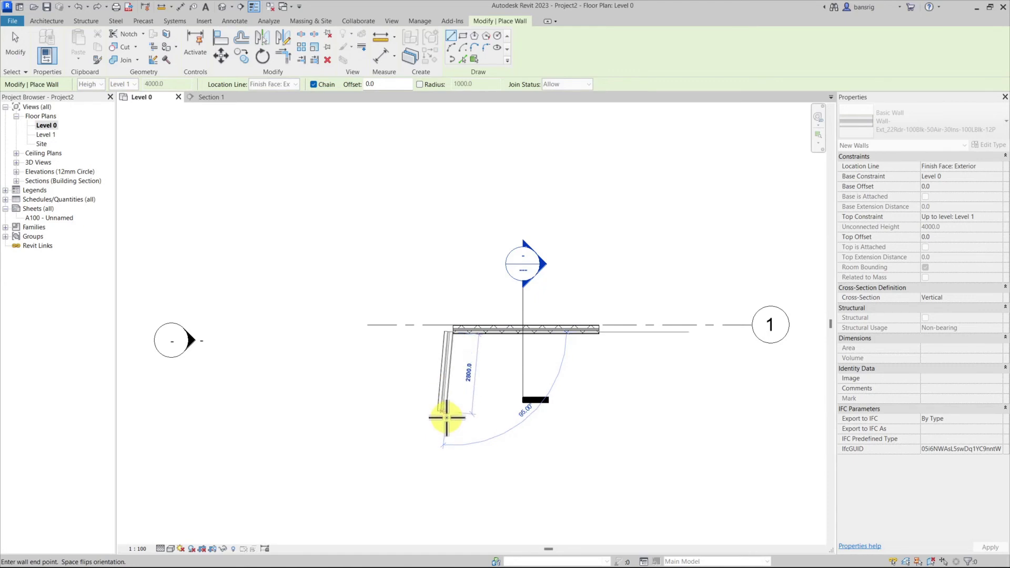
pyautogui.click(448, 473)
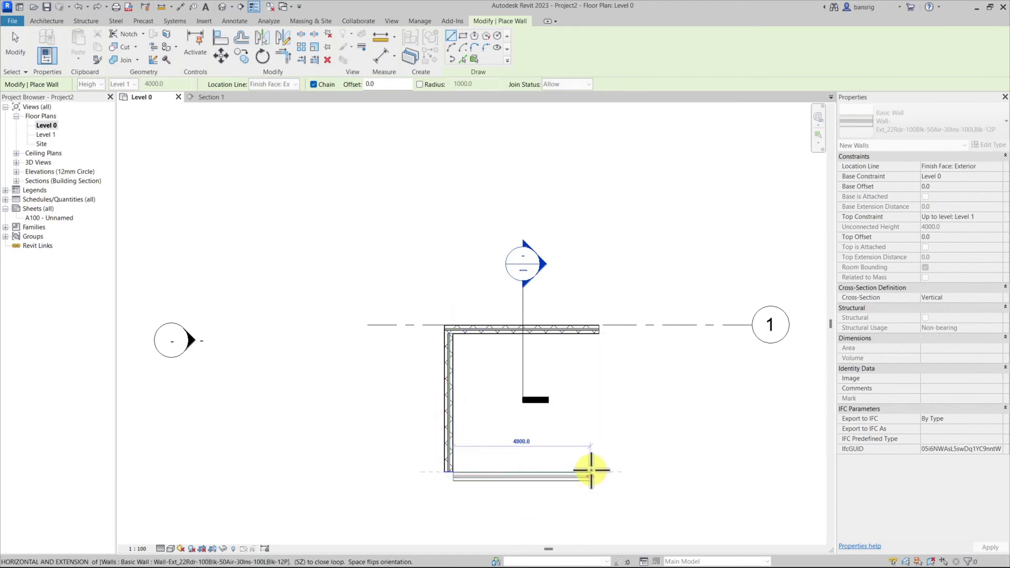
pyautogui.click(592, 470)
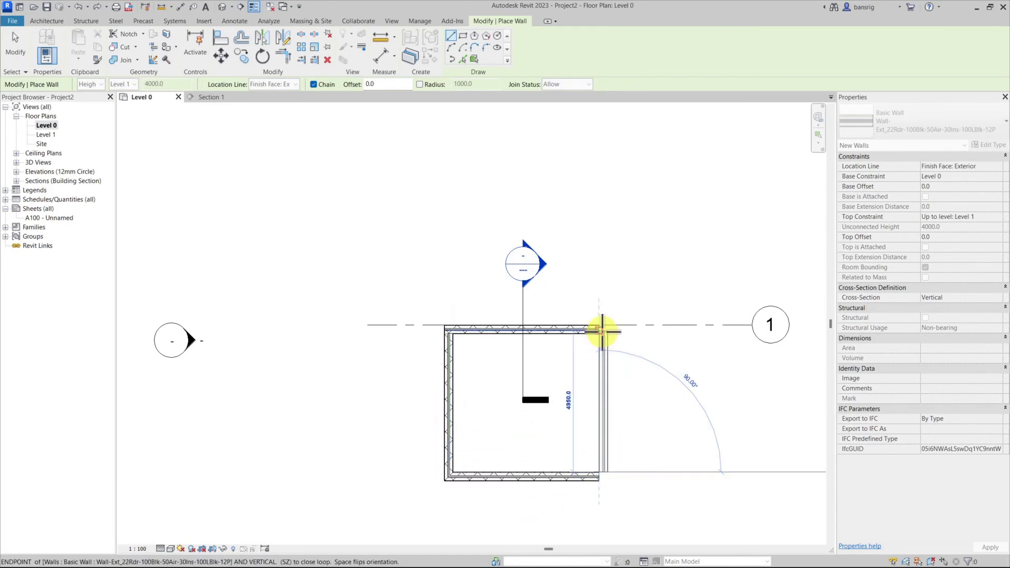
pyautogui.click(607, 330)
pyautogui.press('Escape')
# - Set the bottom wall's temporary dimension to 5000
pyautogui.click(492, 473)
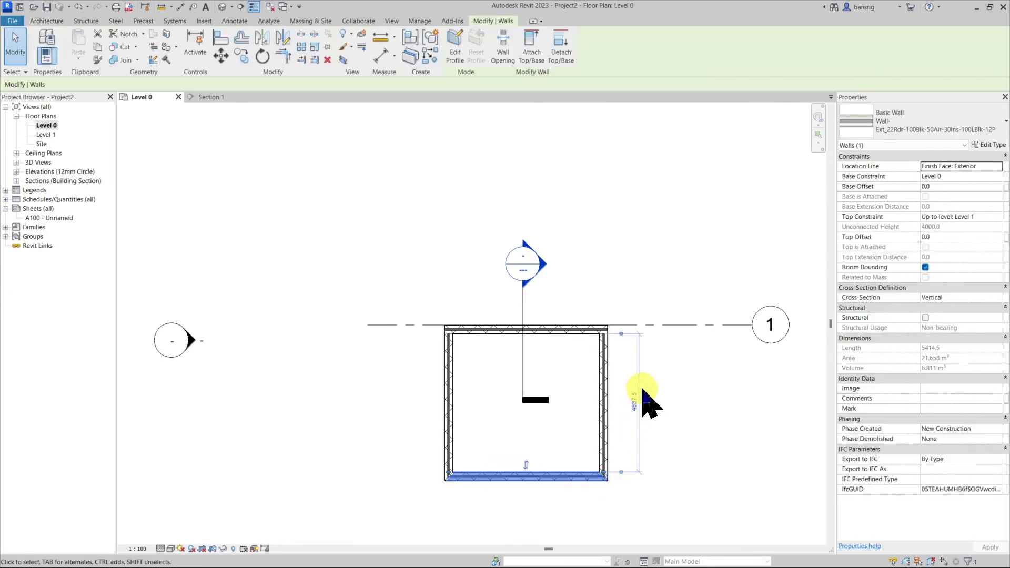
pyautogui.click(633, 403)
pyautogui.write('5')
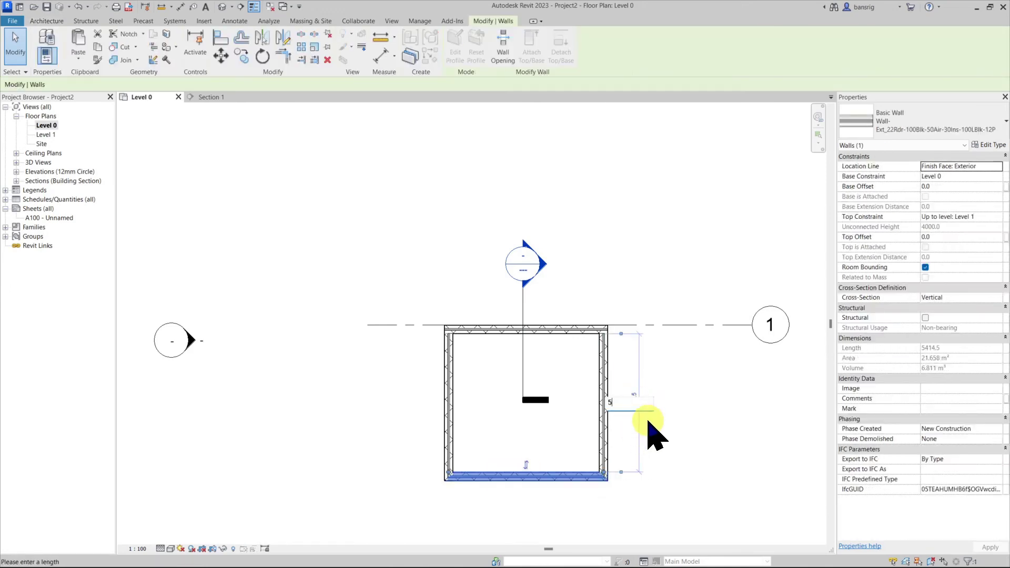
pyautogui.write('000')
pyautogui.press('Return')
pyautogui.click(480, 423)
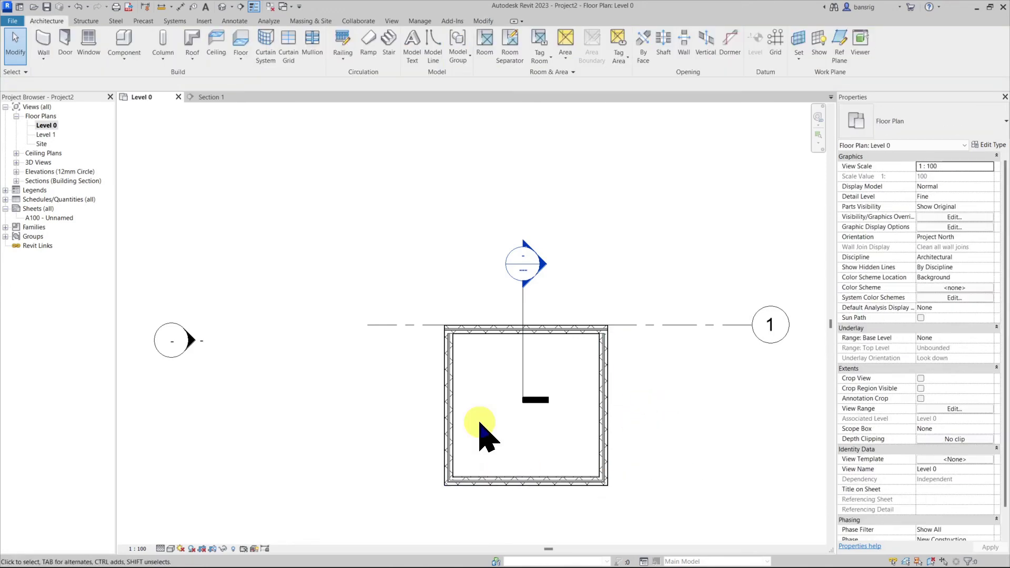
# - Add an aligned width dimension across the room and change it from 5415 to 5000
pyautogui.press('i')
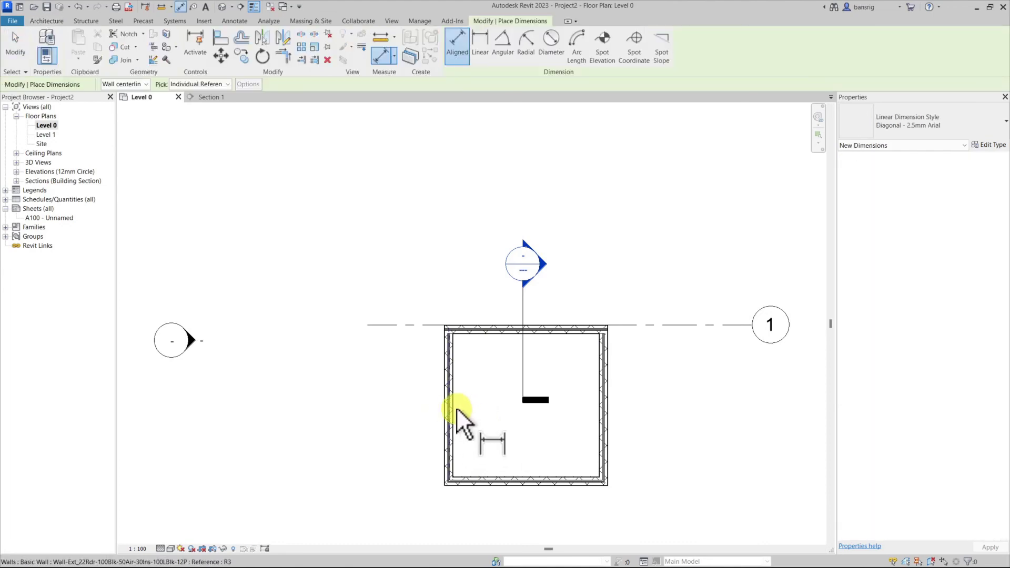
pyautogui.click(604, 409)
pyautogui.click(481, 432)
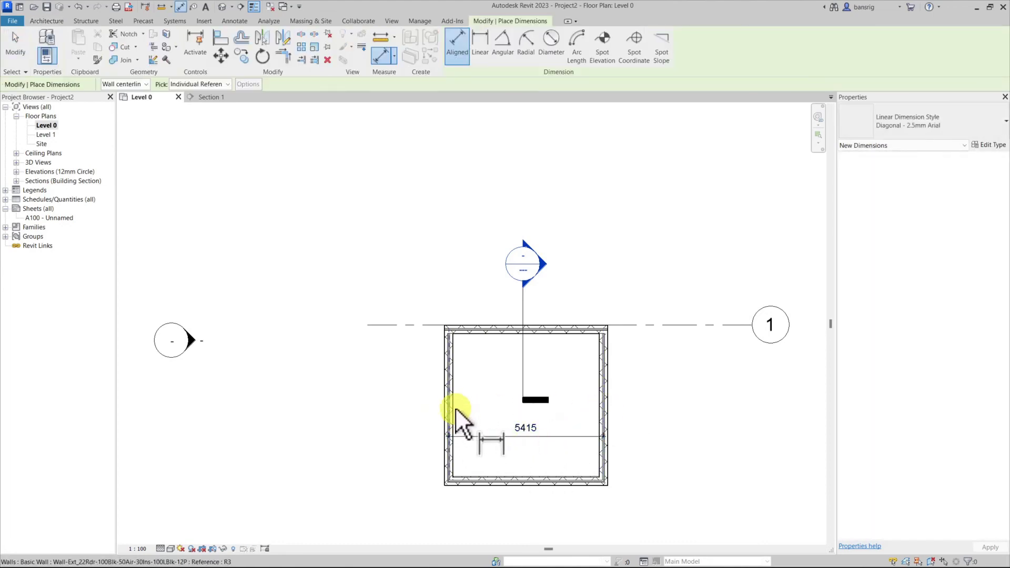
pyautogui.press('Escape')
pyautogui.press('Escape')
pyautogui.click(451, 406)
pyautogui.click(522, 426)
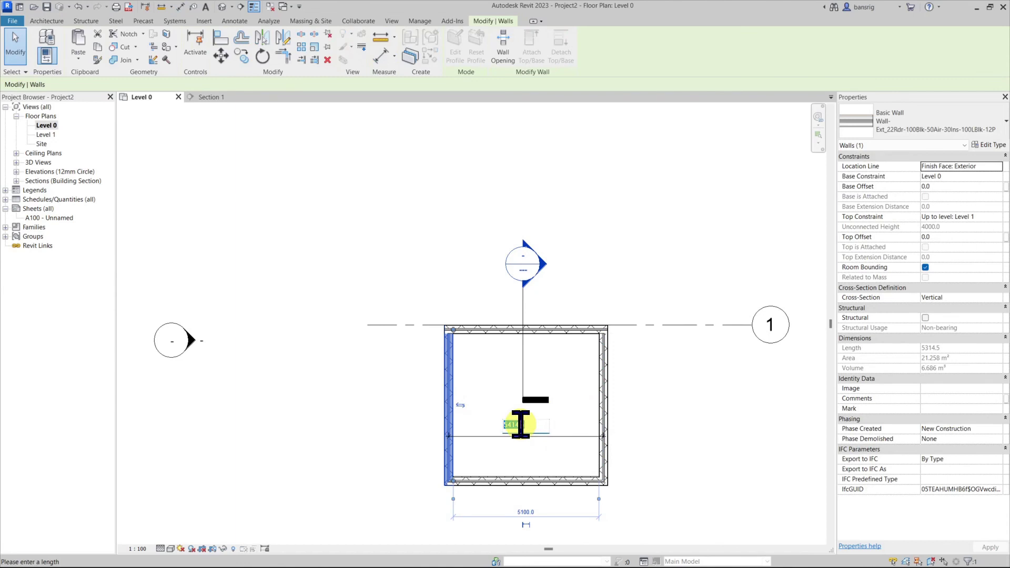
pyautogui.write('5000')
pyautogui.press('Return')
pyautogui.press('Escape')
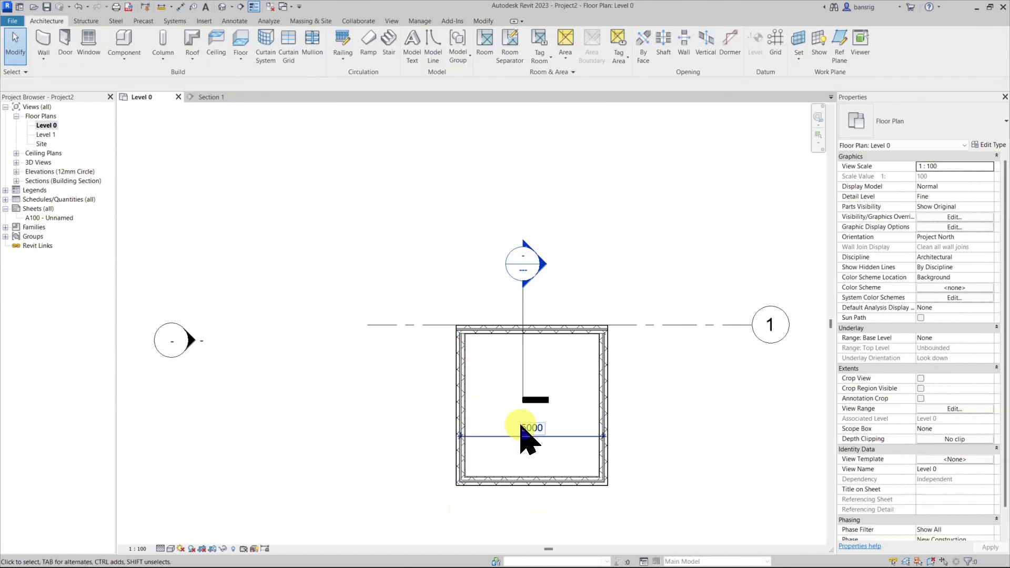
# - Draw two chained extension walls rising from the top wall and running right
pyautogui.press('w')
pyautogui.press('a')
pyautogui.click(549, 326)
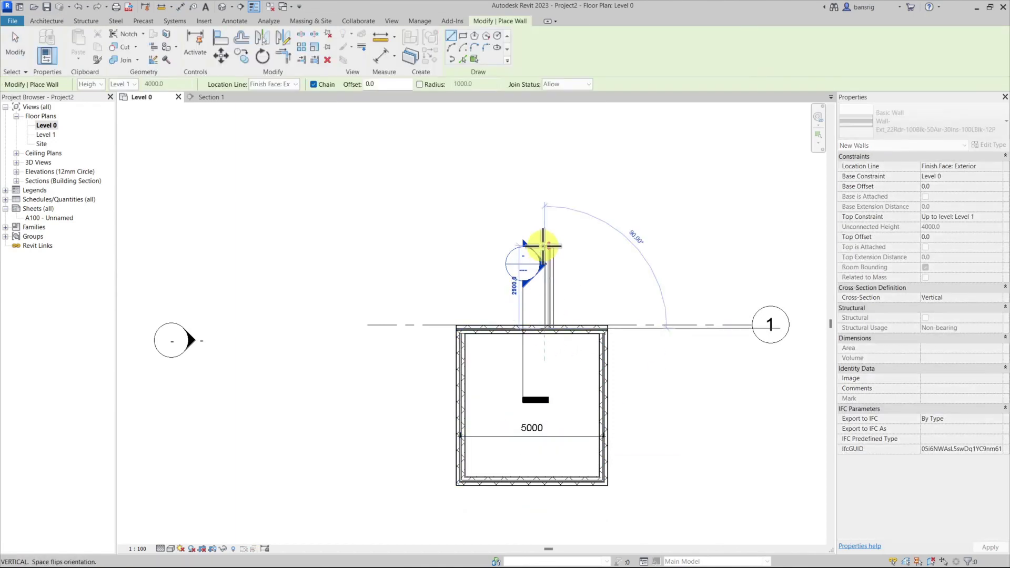
pyautogui.click(549, 246)
pyautogui.click(607, 250)
pyautogui.press('Escape')
pyautogui.press('Escape')
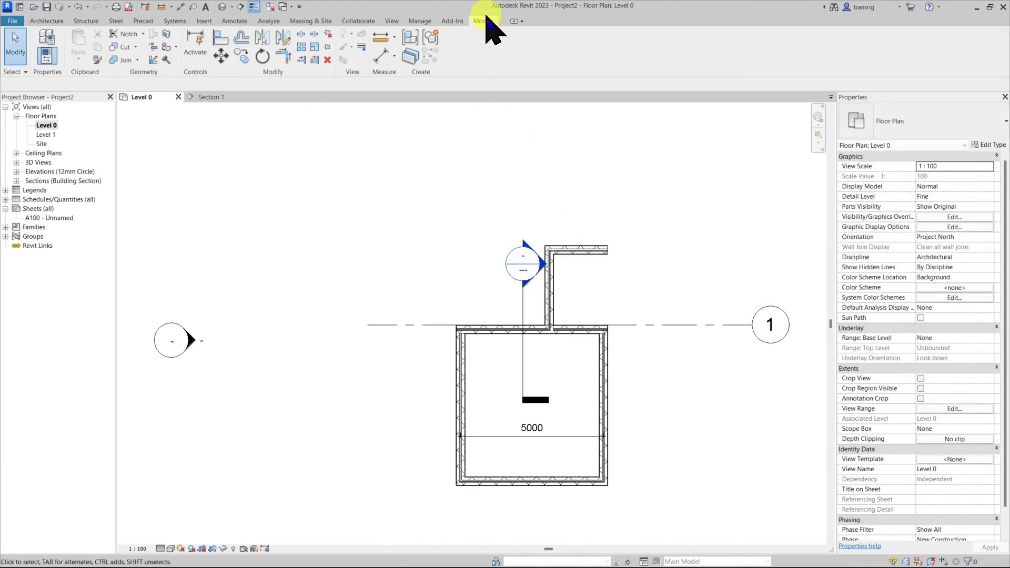
# - Trim/Extend to Corner both wall pairs so the extension joins the room cleanly
pyautogui.click(284, 55)
pyautogui.click(563, 248)
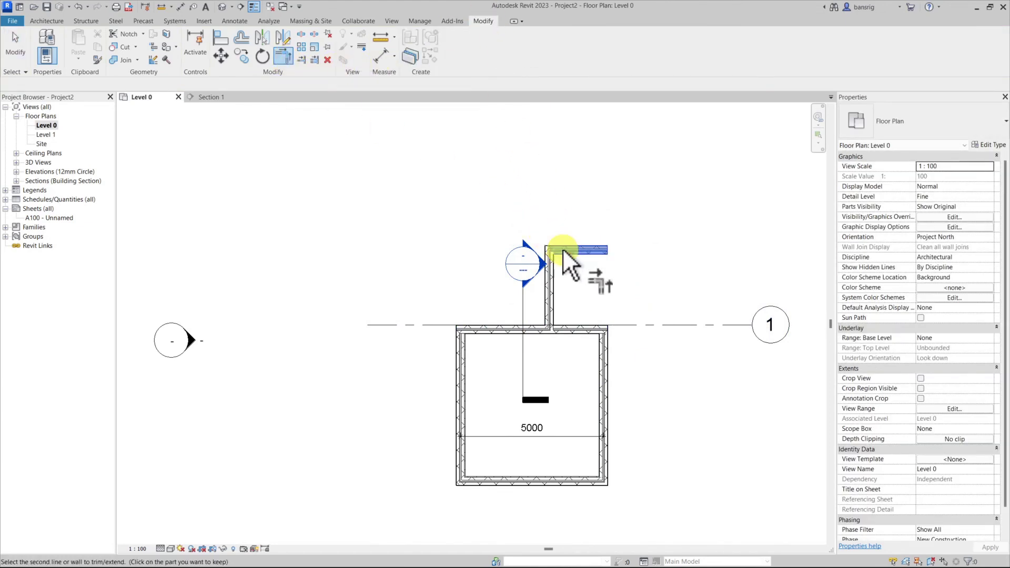
pyautogui.click(608, 353)
pyautogui.click(548, 289)
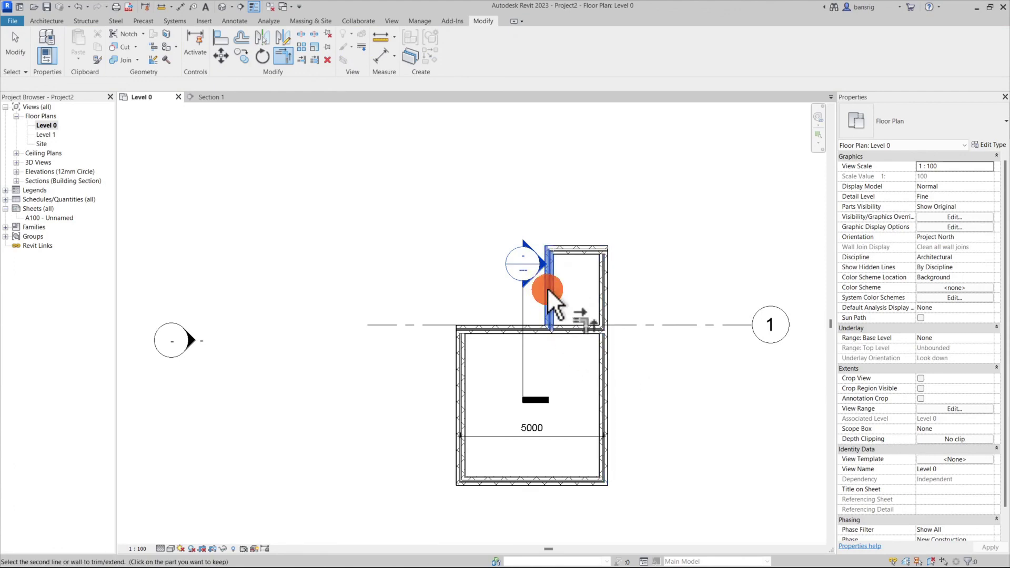
pyautogui.click(522, 325)
pyautogui.press('Escape')
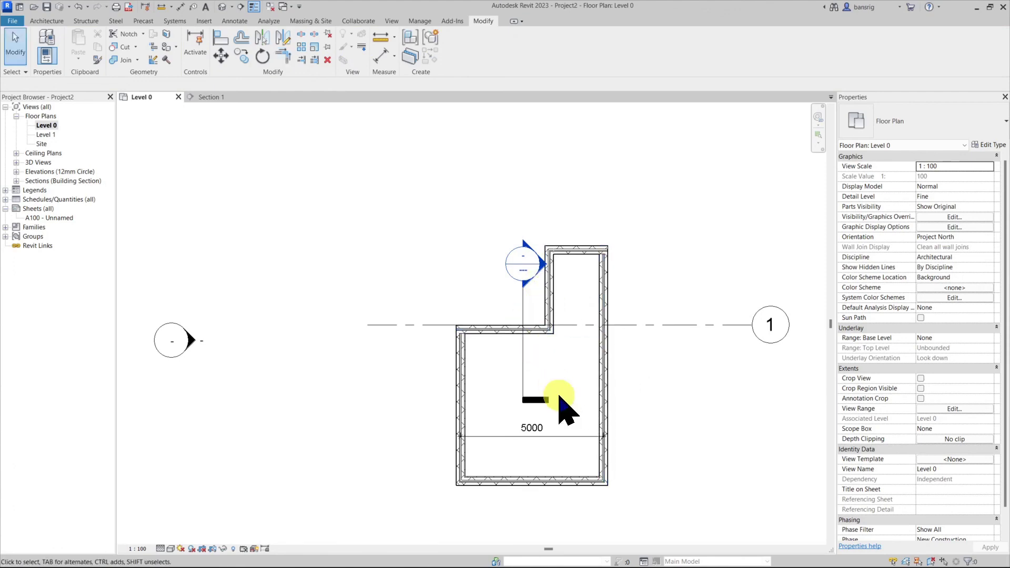